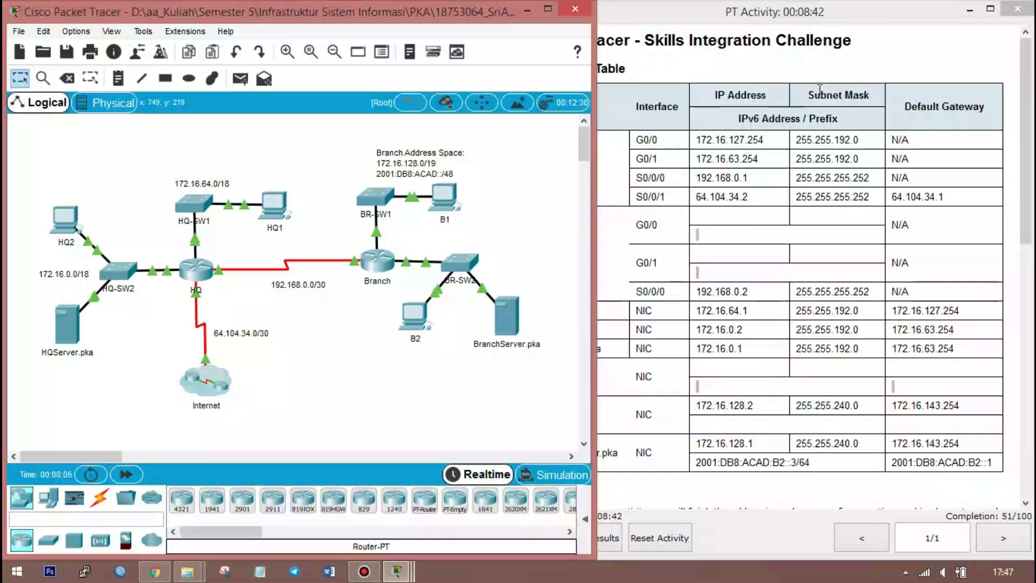
- Read the activity's addressing table, scenario and requirements a through j
{"action": "left_click", "coordinate": [846, 67]}
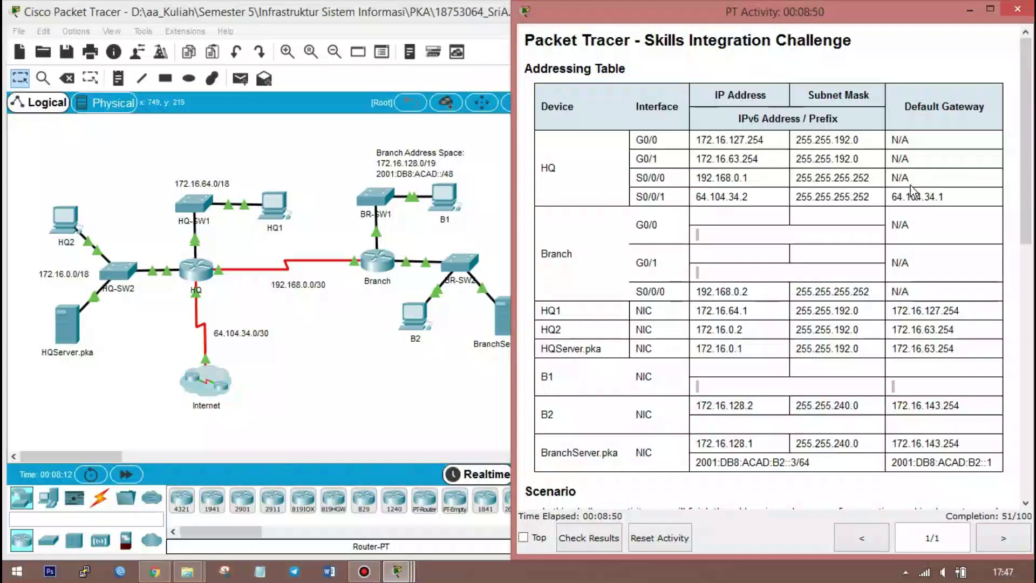
{"action": "scroll", "coordinate": [740, 244], "scroll_direction": "down", "scroll_amount": 5}
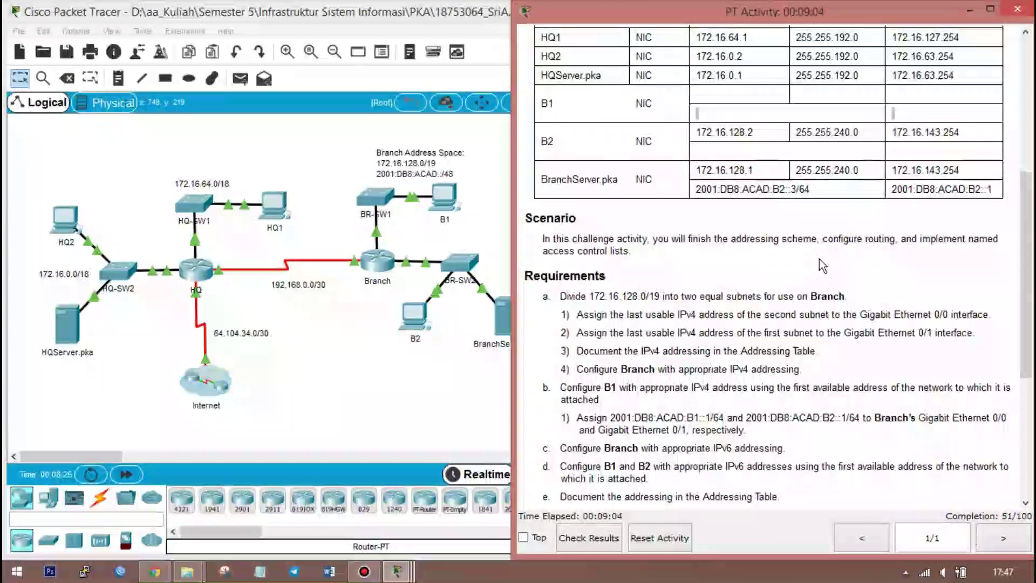
{"action": "scroll", "coordinate": [822, 264], "scroll_direction": "down", "scroll_amount": 1}
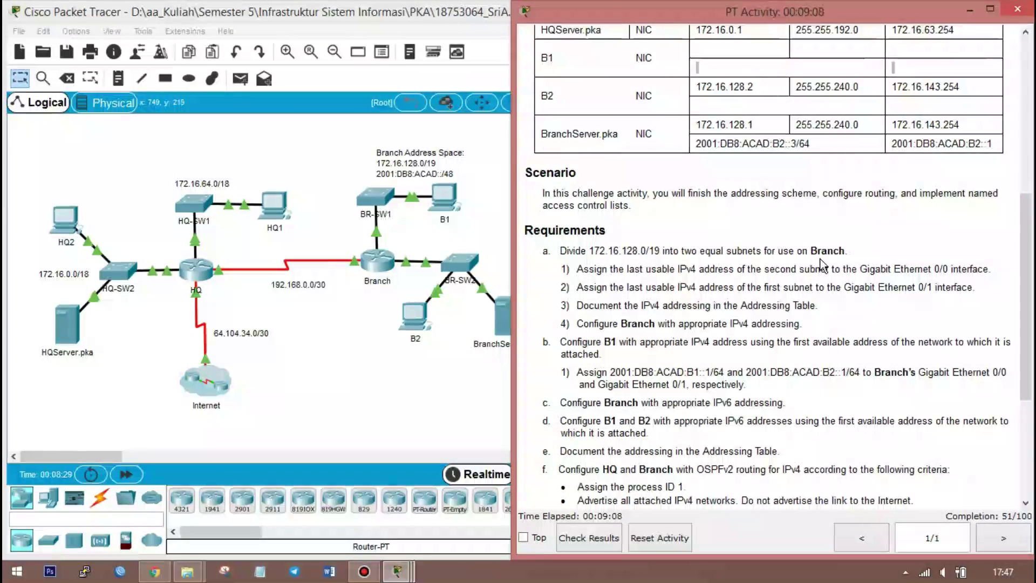
{"action": "scroll", "coordinate": [821, 264], "scroll_direction": "down", "scroll_amount": 4}
{"action": "scroll", "coordinate": [821, 266], "scroll_direction": "up", "scroll_amount": 1}
{"action": "scroll", "coordinate": [822, 265], "scroll_direction": "up", "scroll_amount": 2}
{"action": "scroll", "coordinate": [822, 264], "scroll_direction": "down", "scroll_amount": 3}
{"action": "scroll", "coordinate": [821, 264], "scroll_direction": "up", "scroll_amount": 4}
{"action": "scroll", "coordinate": [822, 264], "scroll_direction": "up", "scroll_amount": 2}
{"action": "scroll", "coordinate": [822, 265], "scroll_direction": "down", "scroll_amount": 5}
{"action": "left_click_drag", "start_coordinate": [560, 98], "coordinate": [826, 518]}
{"action": "left_click", "coordinate": [741, 228]}
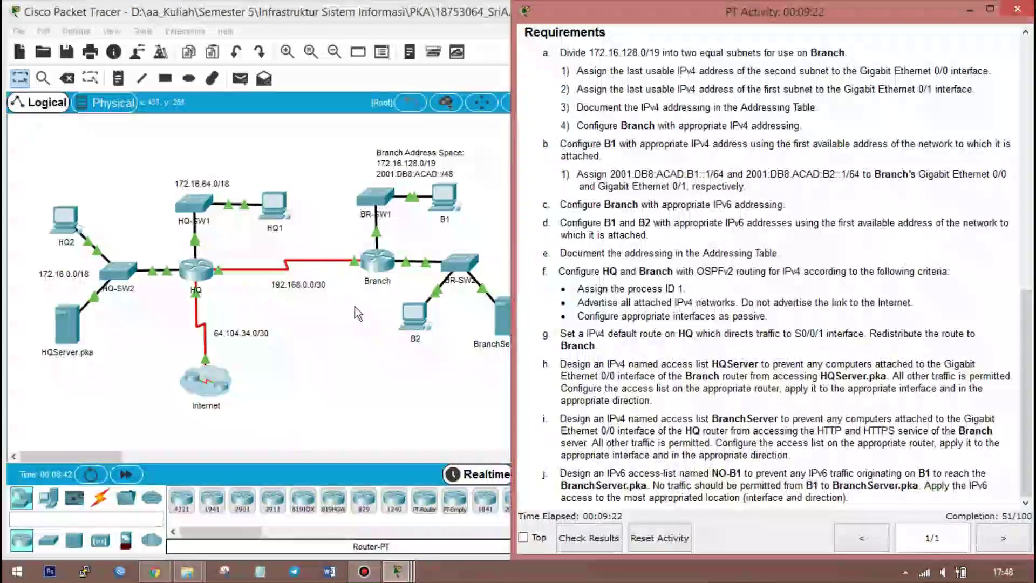
{"action": "left_click", "coordinate": [354, 306]}
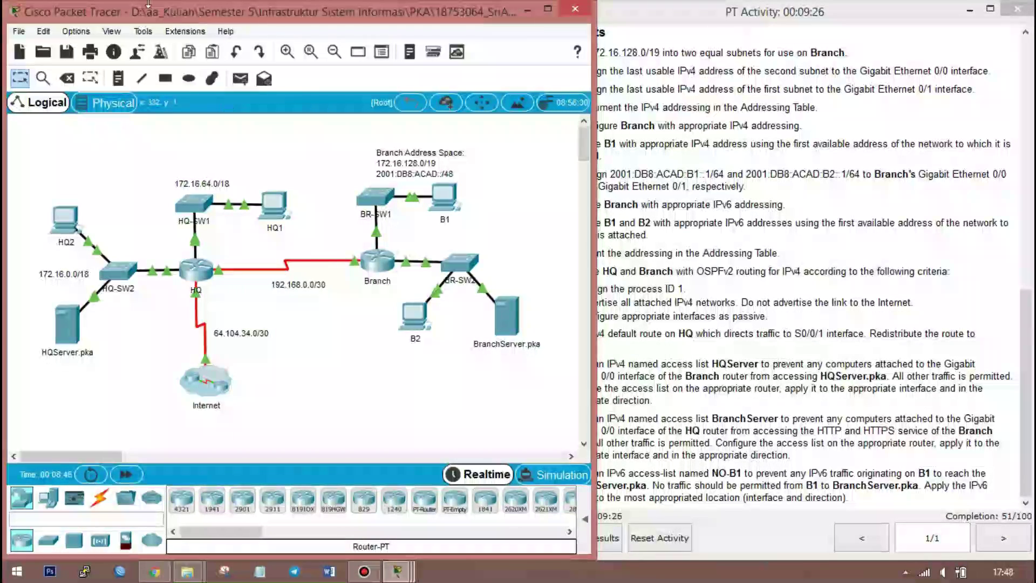
{"action": "left_click", "coordinate": [79, 31]}
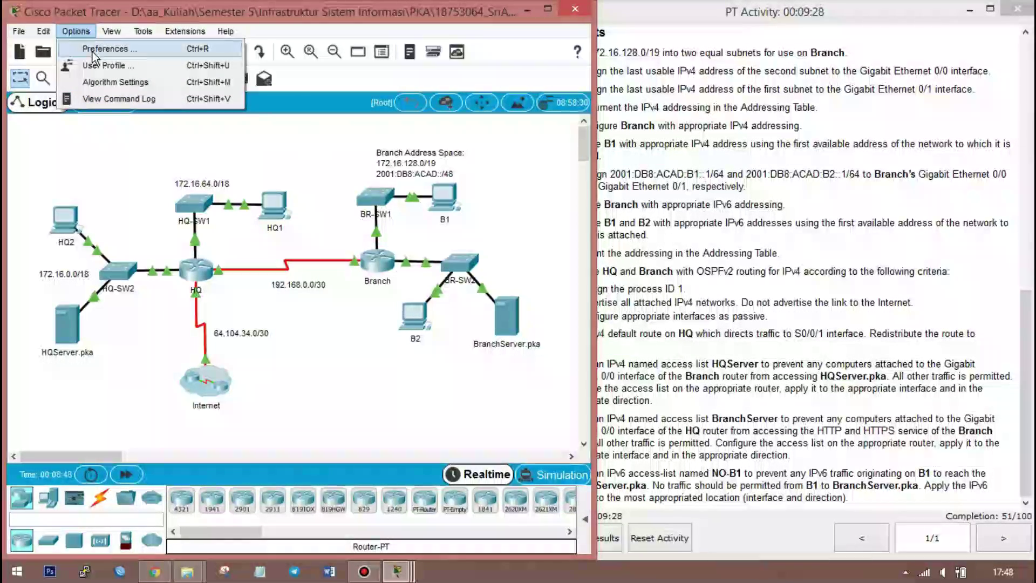
{"action": "left_click", "coordinate": [98, 63]}
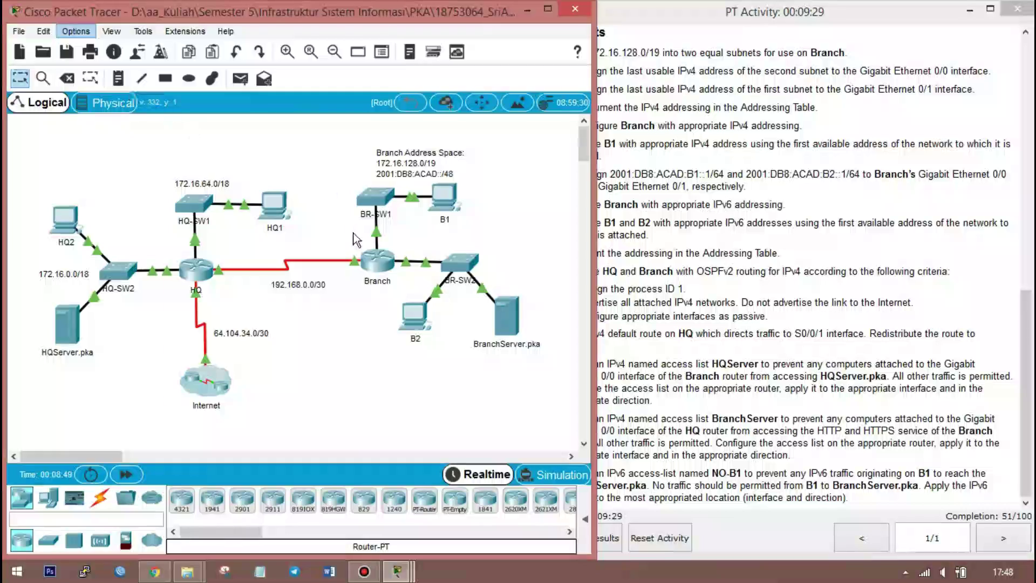
{"action": "left_click_drag", "start_coordinate": [325, 176], "coordinate": [324, 143]}
{"action": "left_click", "coordinate": [414, 135]}
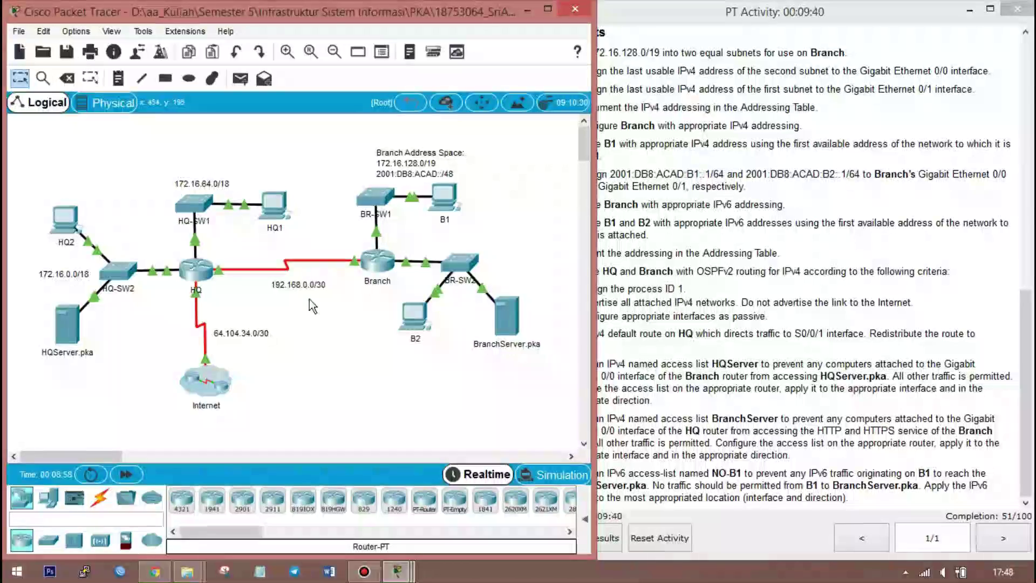
- Review the Branch router's command-line configuration: hostname, interface addressing, OSPF process 1, and the HQServer and NO-B1 access lists
{"action": "left_click", "coordinate": [378, 267]}
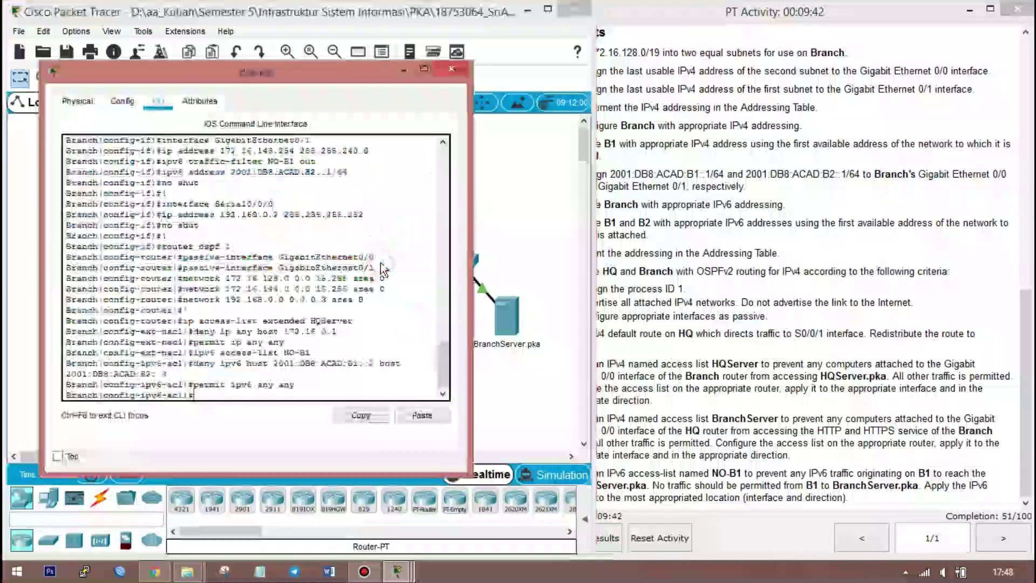
{"action": "scroll", "coordinate": [380, 255], "scroll_direction": "up", "scroll_amount": 12}
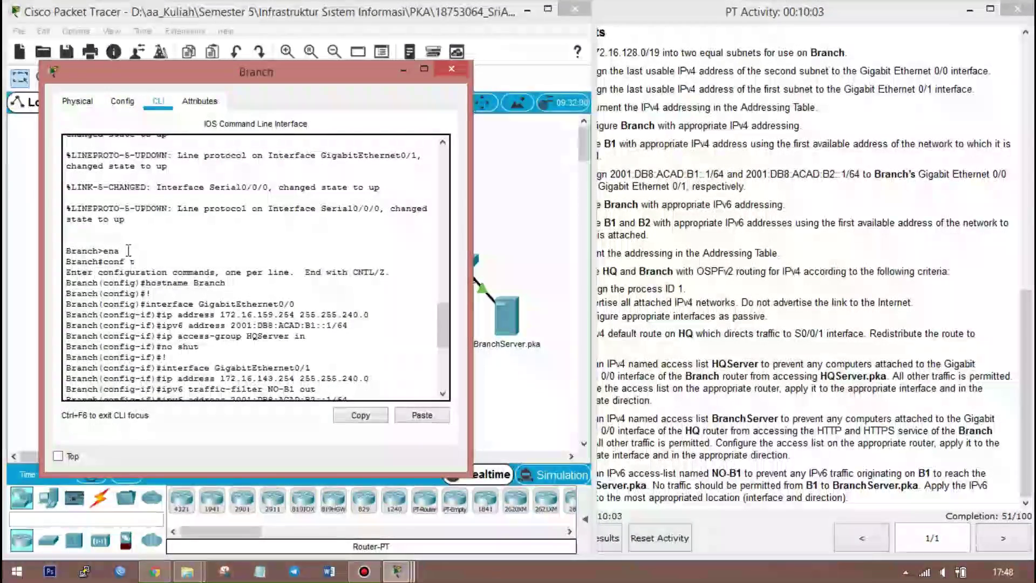
{"action": "left_click", "coordinate": [133, 249]}
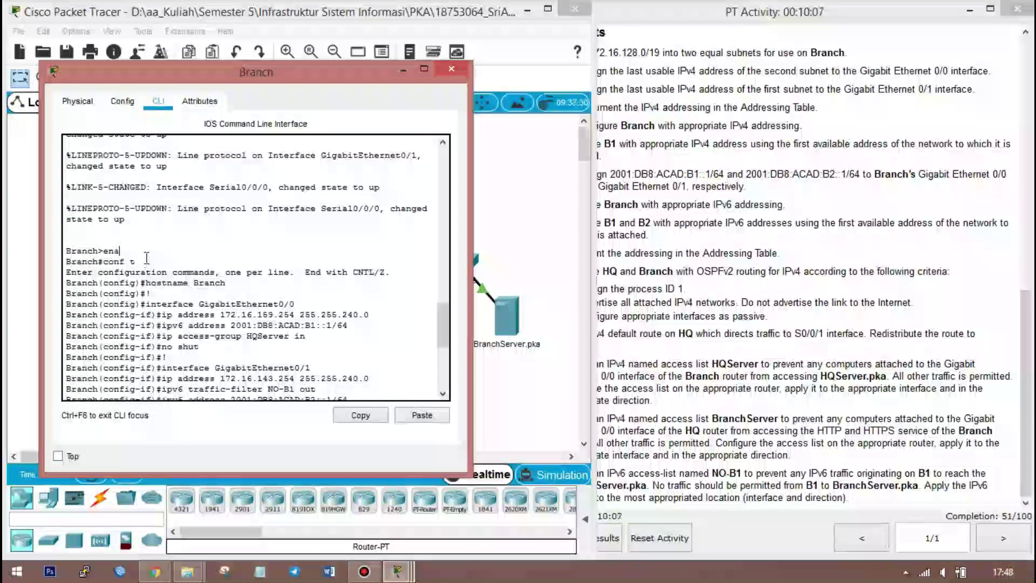
{"action": "left_click", "coordinate": [148, 261]}
{"action": "scroll", "coordinate": [150, 260], "scroll_direction": "down", "scroll_amount": 2}
{"action": "scroll", "coordinate": [152, 258], "scroll_direction": "down", "scroll_amount": 2}
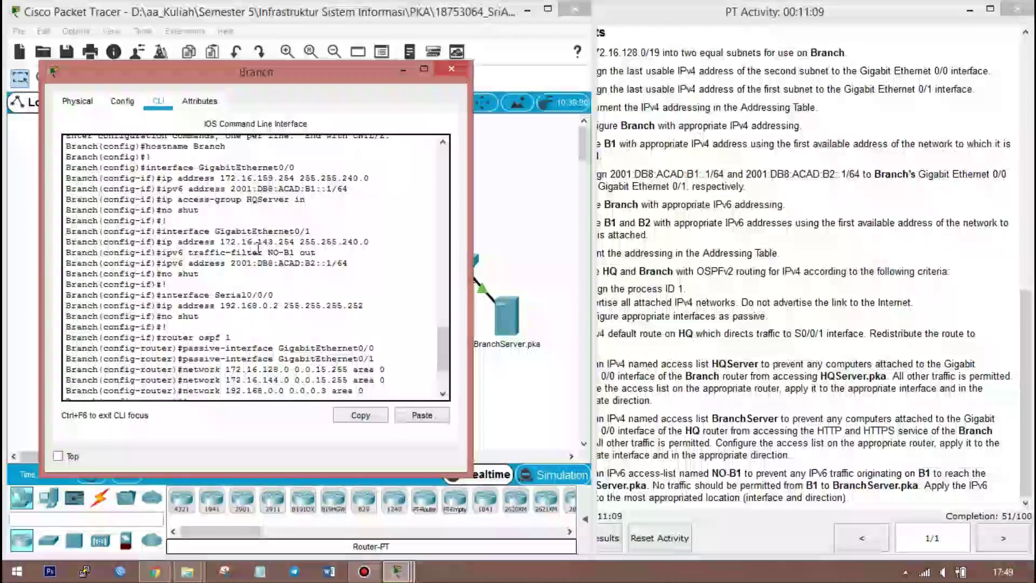
{"action": "left_click_drag", "start_coordinate": [263, 242], "coordinate": [274, 242]}
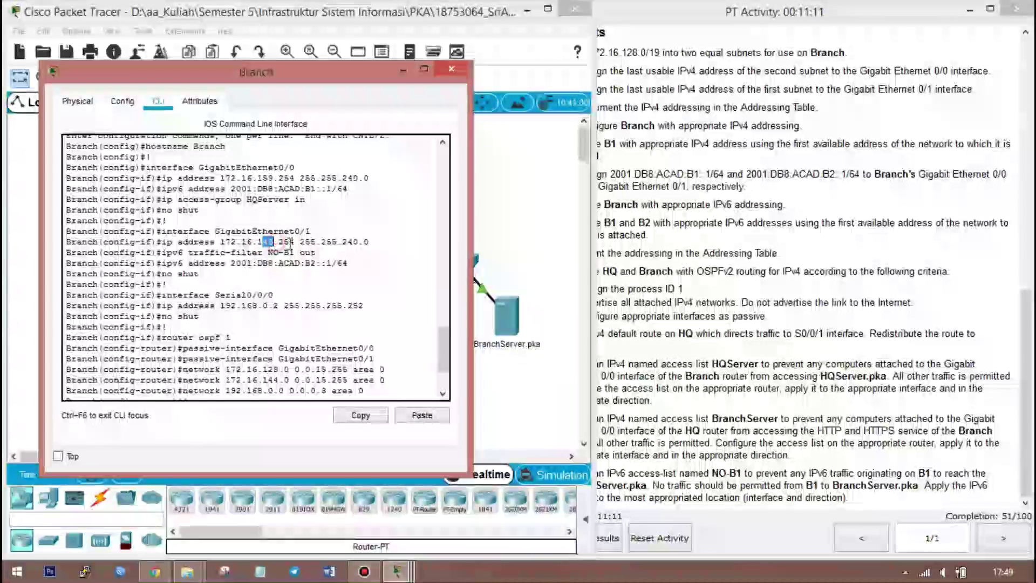
{"action": "left_click", "coordinate": [308, 247]}
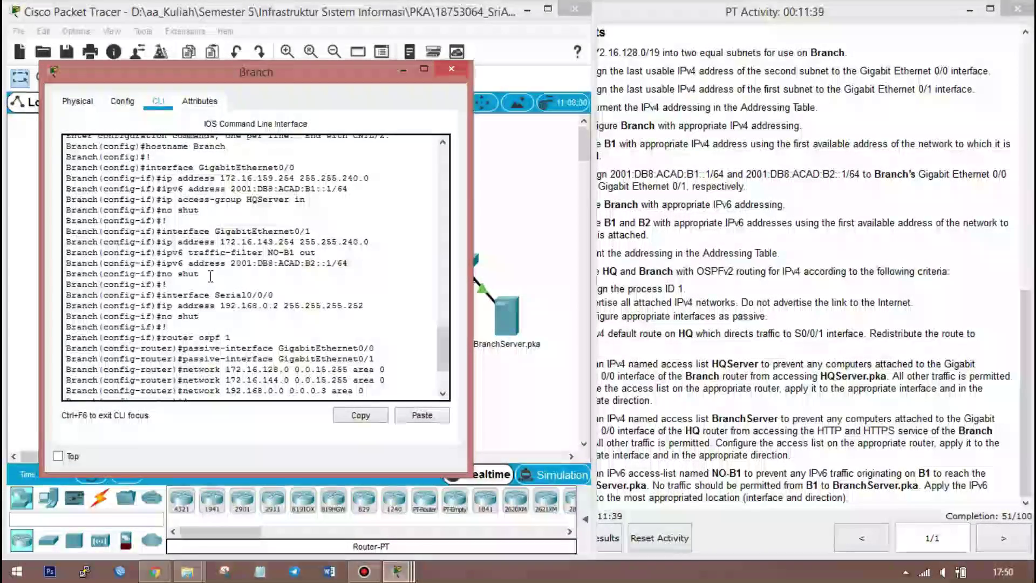
{"action": "scroll", "coordinate": [210, 275], "scroll_direction": "down", "scroll_amount": 1}
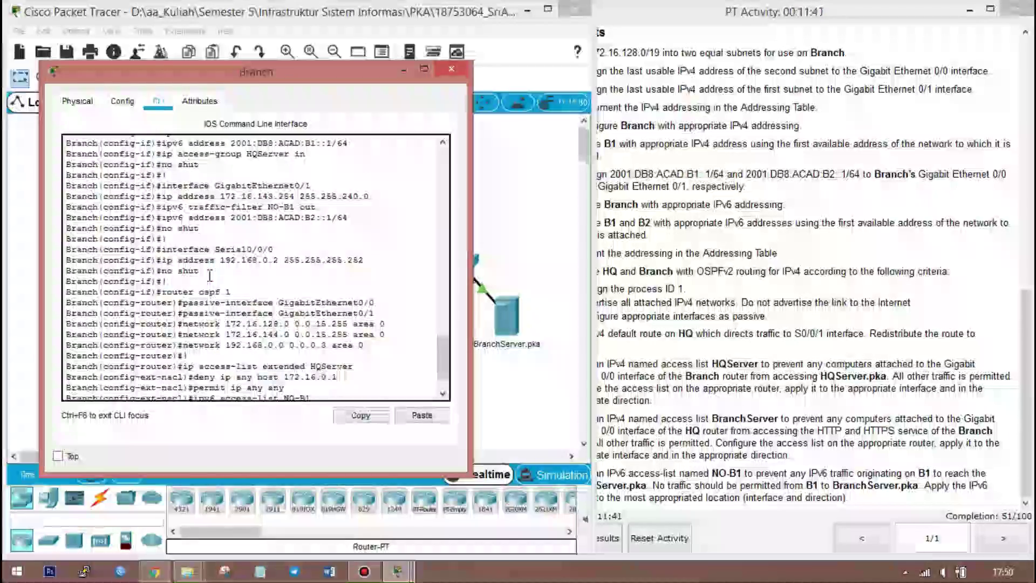
{"action": "scroll", "coordinate": [210, 276], "scroll_direction": "down", "scroll_amount": 1}
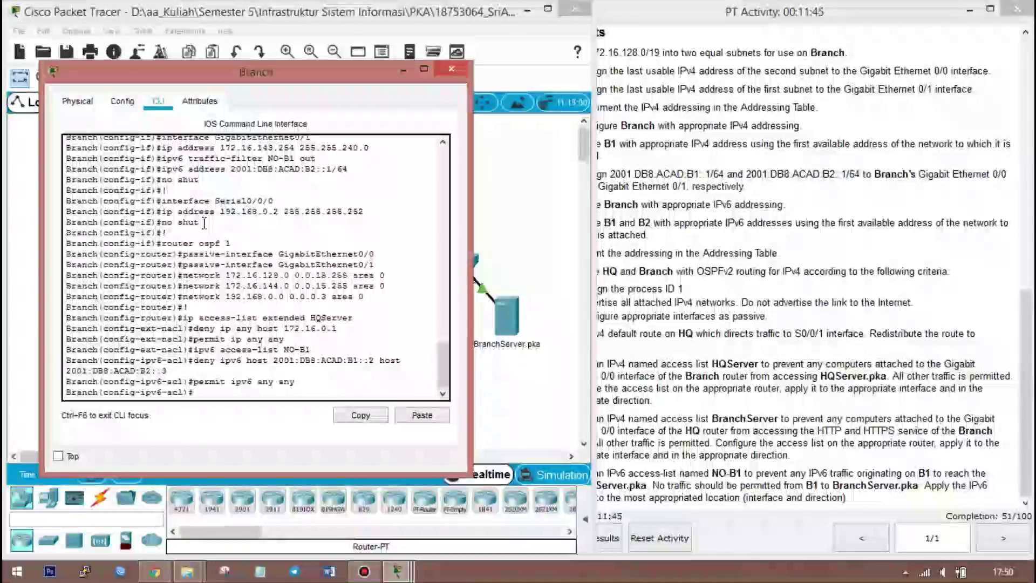
{"action": "key", "text": "Up"}
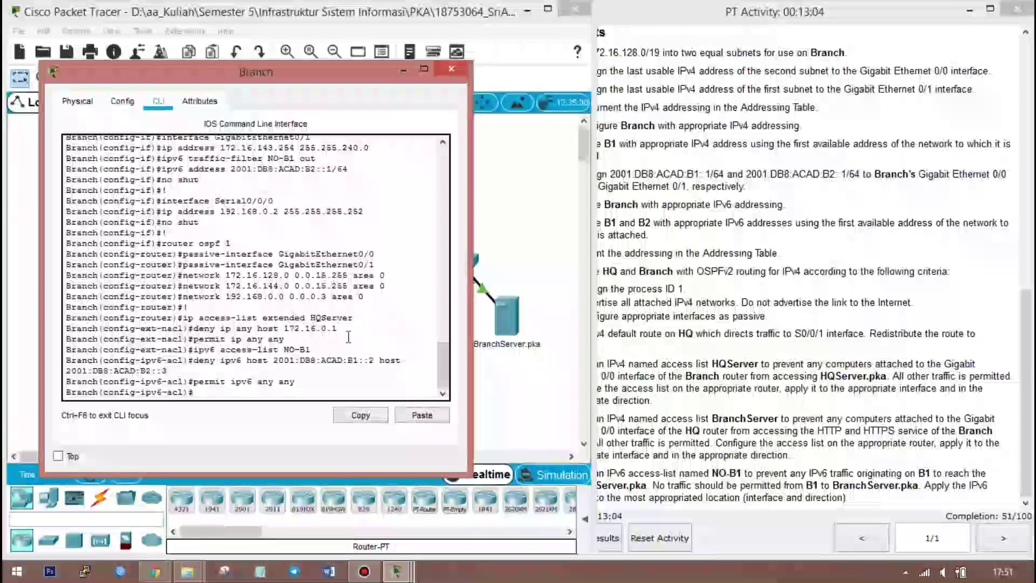
{"action": "left_click", "coordinate": [315, 350]}
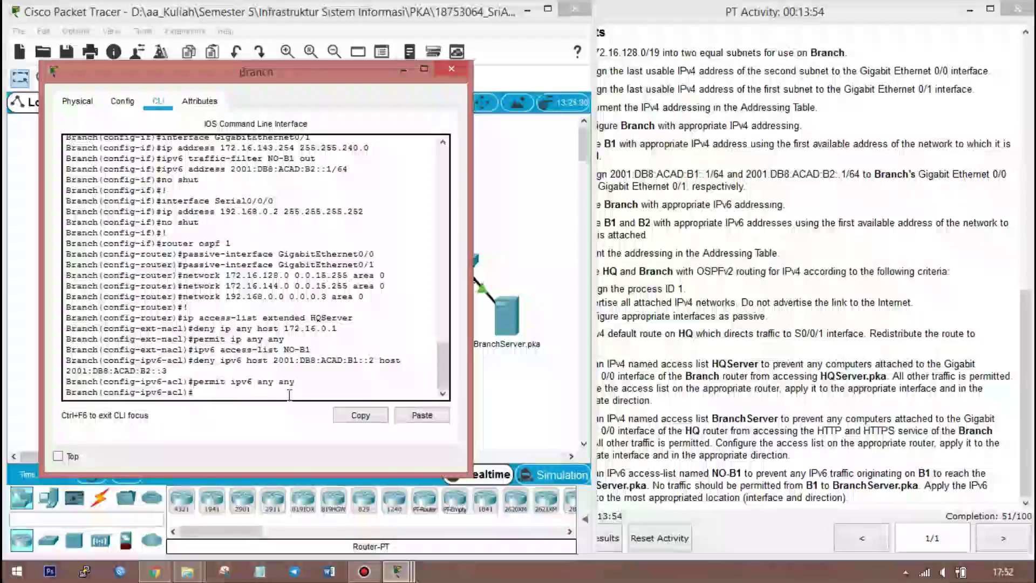
- Leave configuration mode on the Branch router and copy its running configuration to the startup configuration
{"action": "type", "text": "end"}
{"action": "key", "text": "Return"}
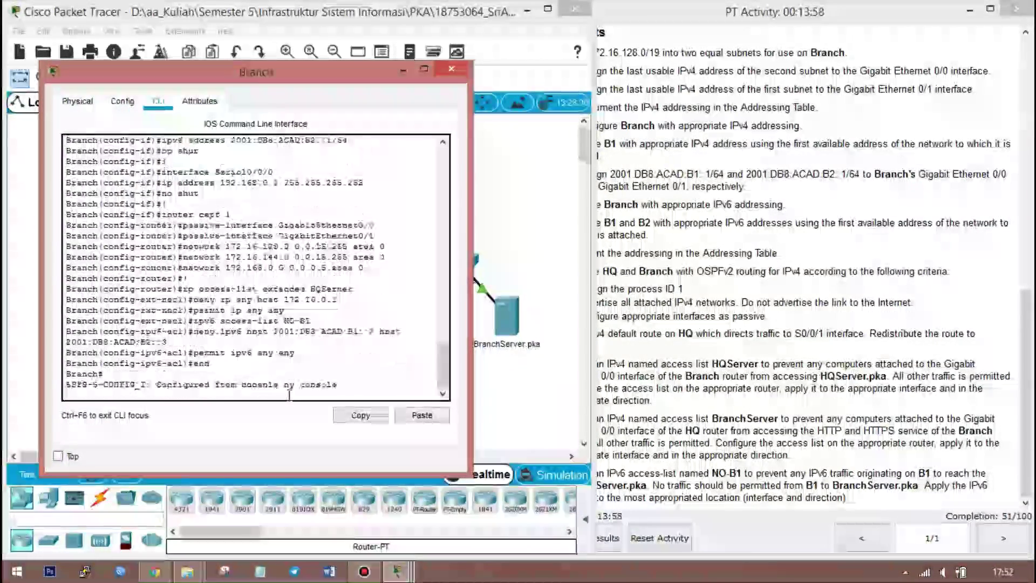
{"action": "type", "text": "cop"}
{"action": "key", "text": "Tab"}
{"action": "type", "text": "run"}
{"action": "key", "text": "Tab"}
{"action": "type", "text": "st"}
{"action": "key", "text": "Tab"}
{"action": "key", "text": "Return"}
{"action": "key", "text": "Return"}
{"action": "key", "text": "Return"}
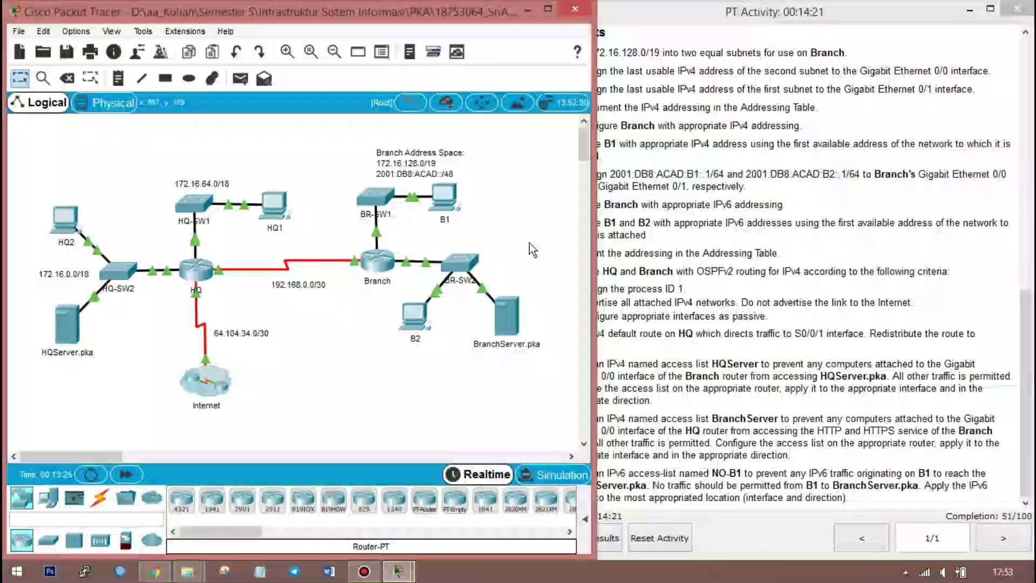
- Open the HQ router's command line and enter privileged mode followed by global configuration mode
{"action": "left_click", "coordinate": [196, 268]}
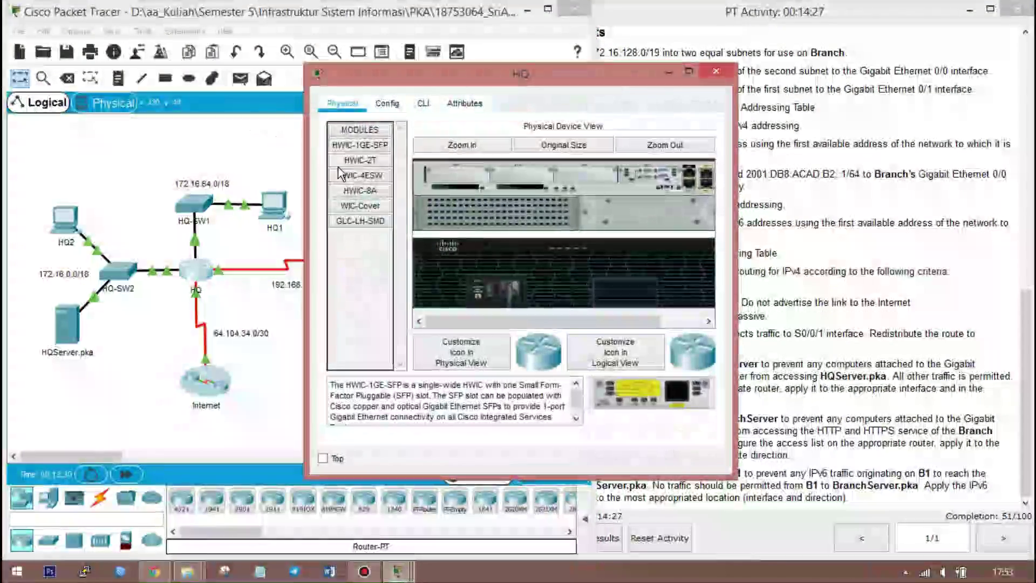
{"action": "left_click", "coordinate": [426, 102]}
{"action": "left_click_drag", "start_coordinate": [394, 74], "coordinate": [273, 57]}
{"action": "key", "text": "Return"}
{"action": "key", "text": "Return"}
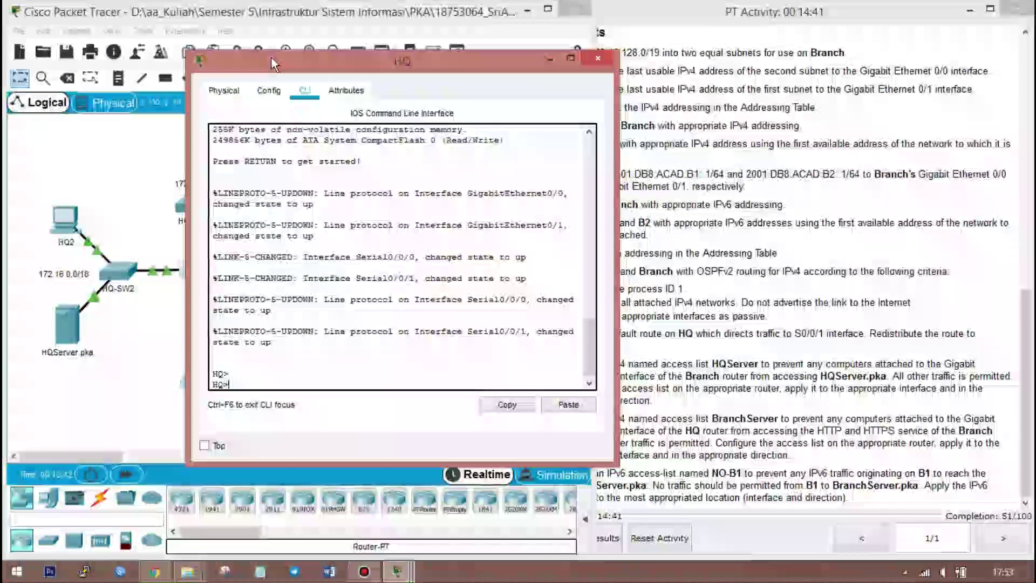
{"action": "type", "text": "enable"}
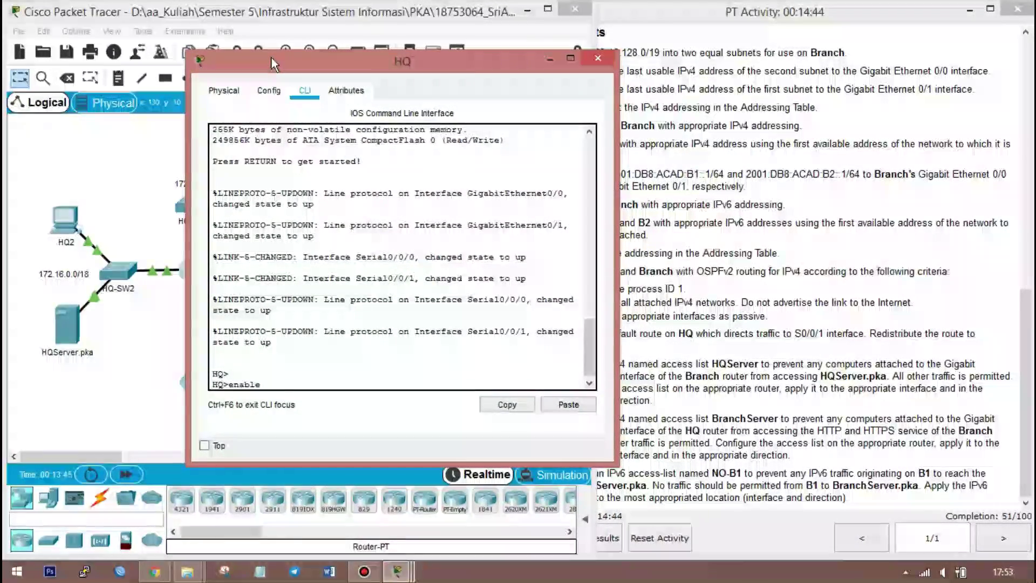
{"action": "key", "text": "Return"}
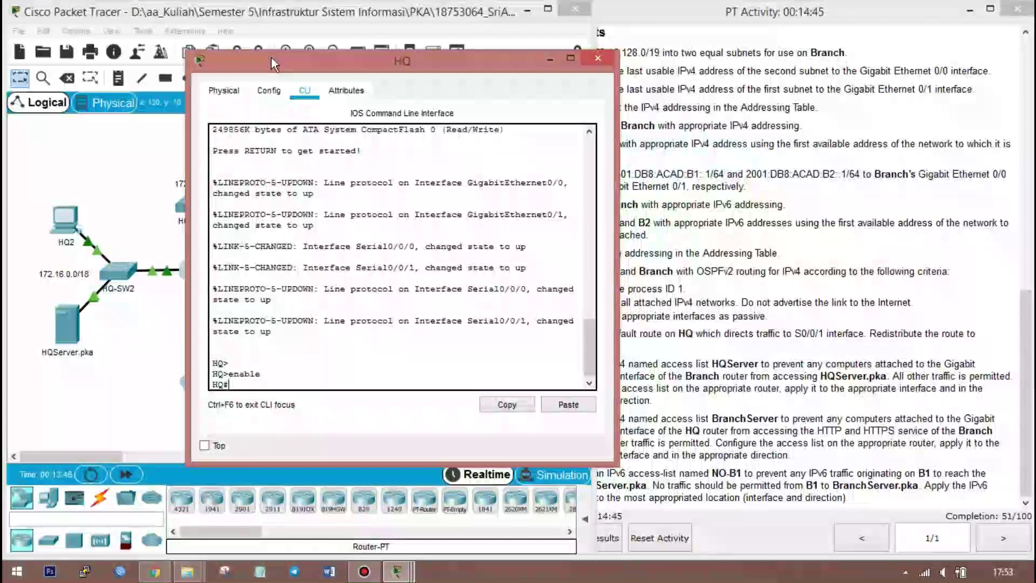
{"action": "type", "text": "conf t"}
{"action": "key", "text": "Return"}
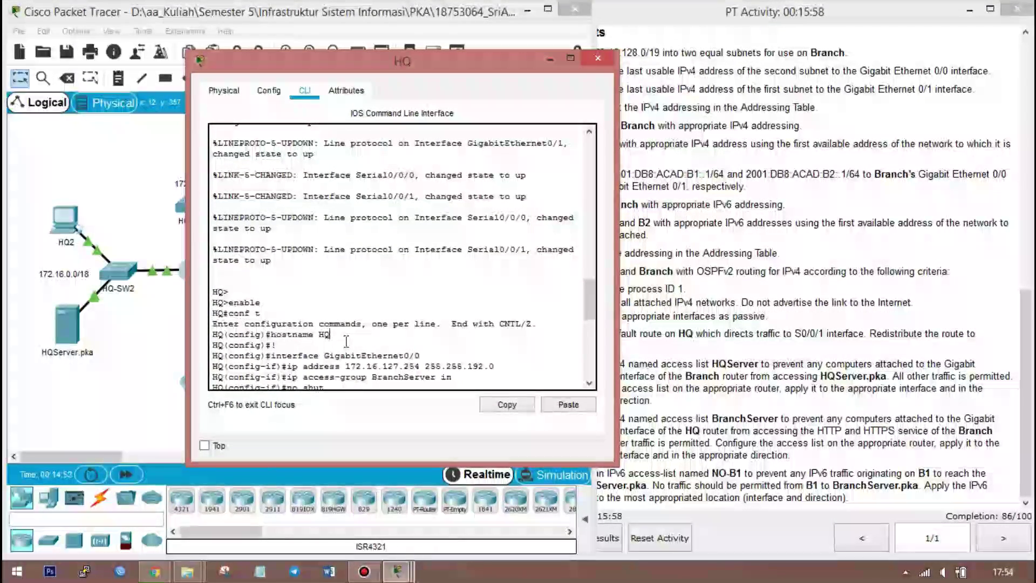
- Review the HQ router's interface configuration: GigabitEthernet0/0, GigabitEthernet0/1, Serial0/0/0 and Serial0/0/1 addressing, masks and activation commands
{"action": "scroll", "coordinate": [383, 339], "scroll_direction": "down", "scroll_amount": 2}
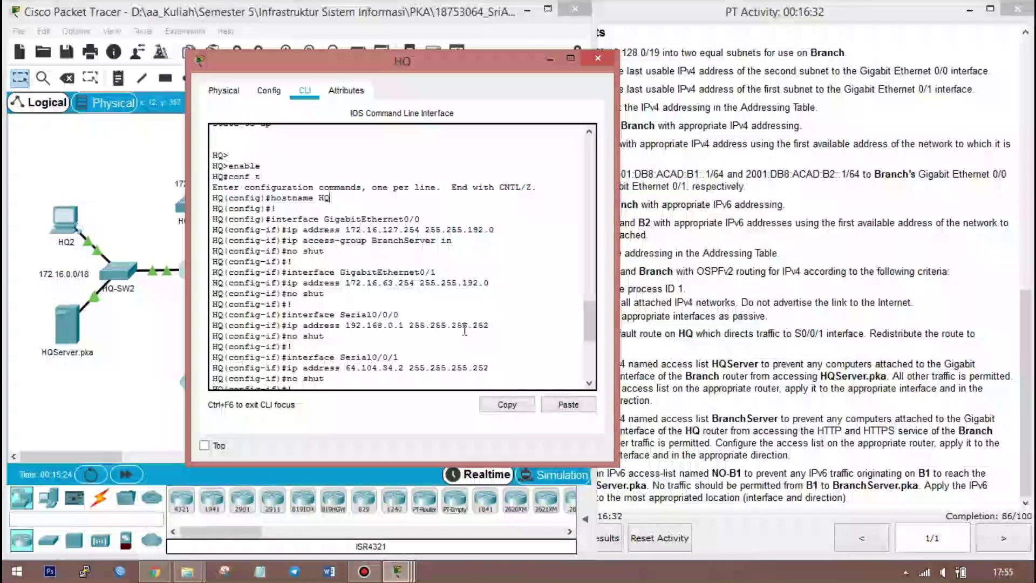
{"action": "left_click_drag", "start_coordinate": [378, 282], "coordinate": [501, 287]}
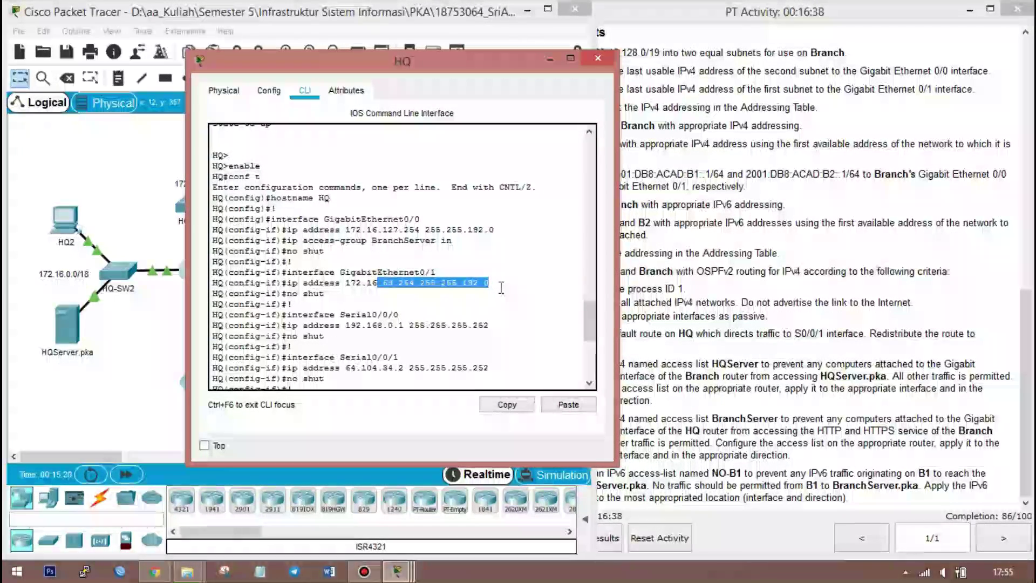
{"action": "left_click", "coordinate": [493, 288]}
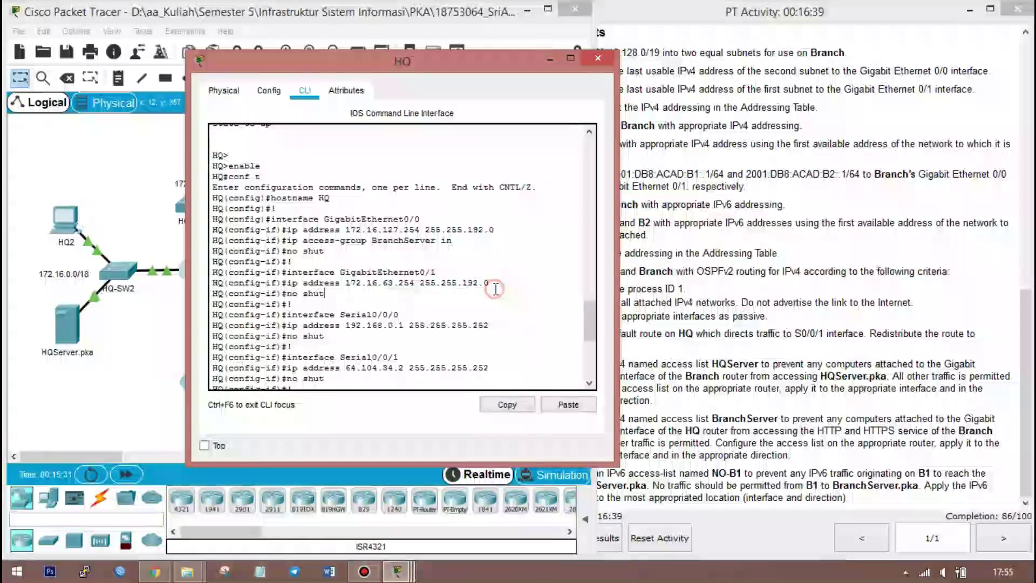
{"action": "left_click_drag", "start_coordinate": [286, 293], "coordinate": [325, 293]}
{"action": "left_click", "coordinate": [330, 292]}
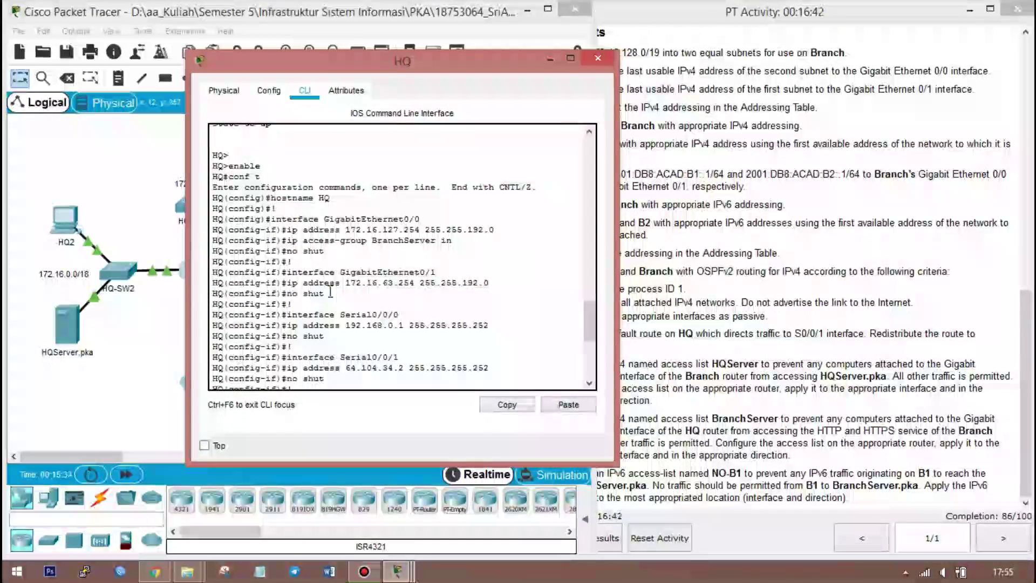
{"action": "scroll", "coordinate": [343, 298], "scroll_direction": "down", "scroll_amount": 1}
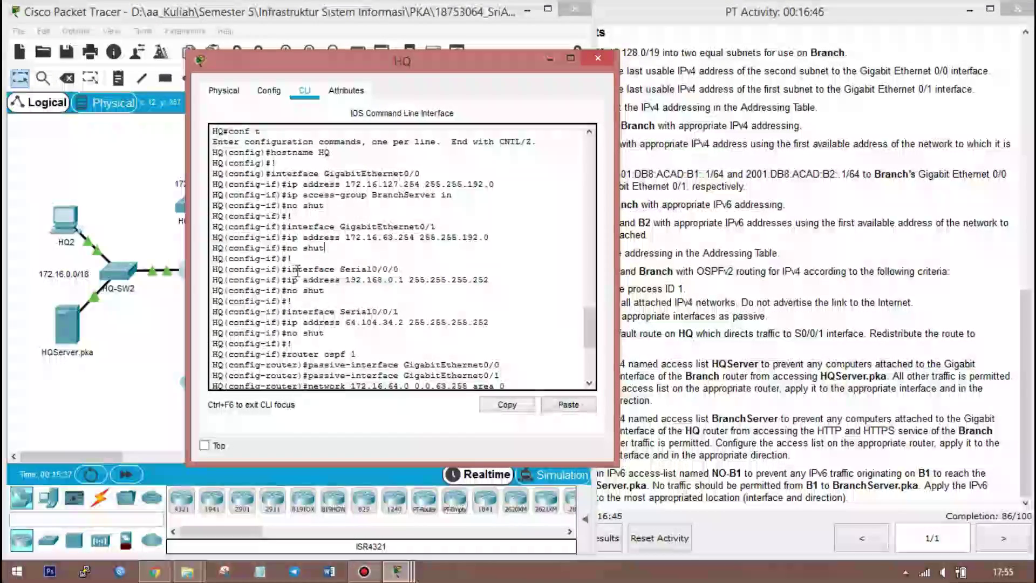
{"action": "left_click_drag", "start_coordinate": [290, 270], "coordinate": [391, 280]}
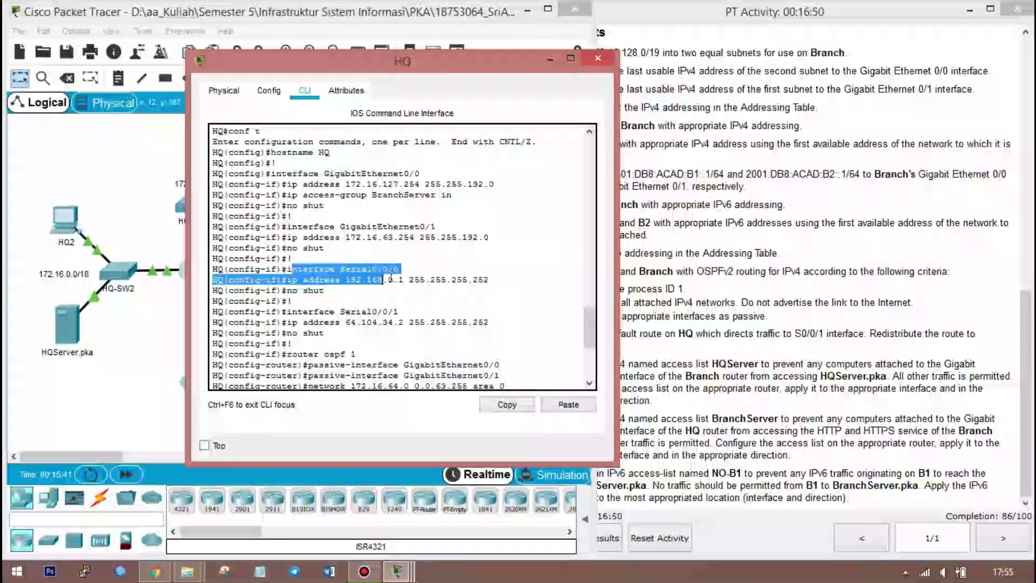
{"action": "left_click", "coordinate": [290, 281]}
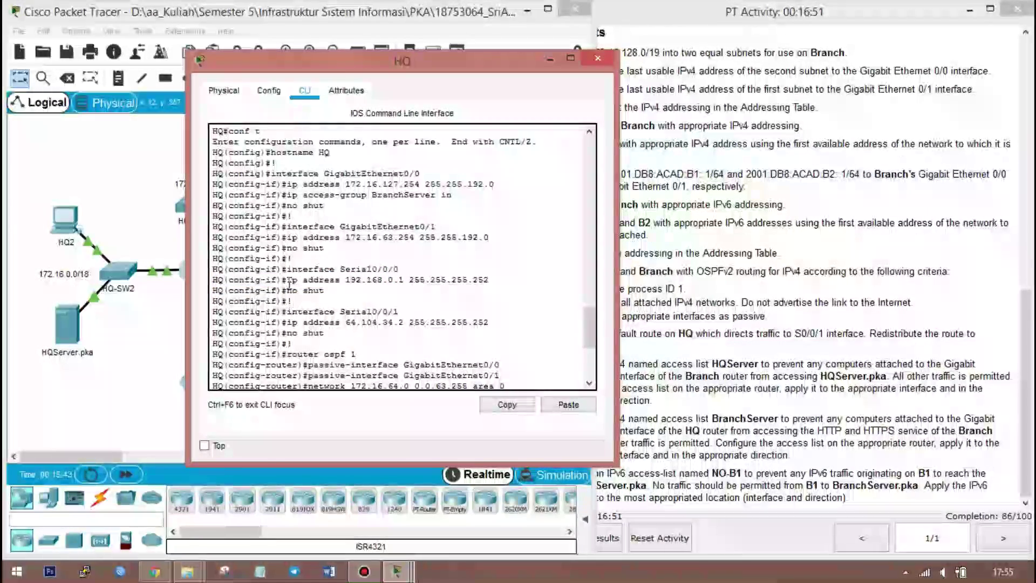
{"action": "left_click_drag", "start_coordinate": [455, 281], "coordinate": [484, 279]}
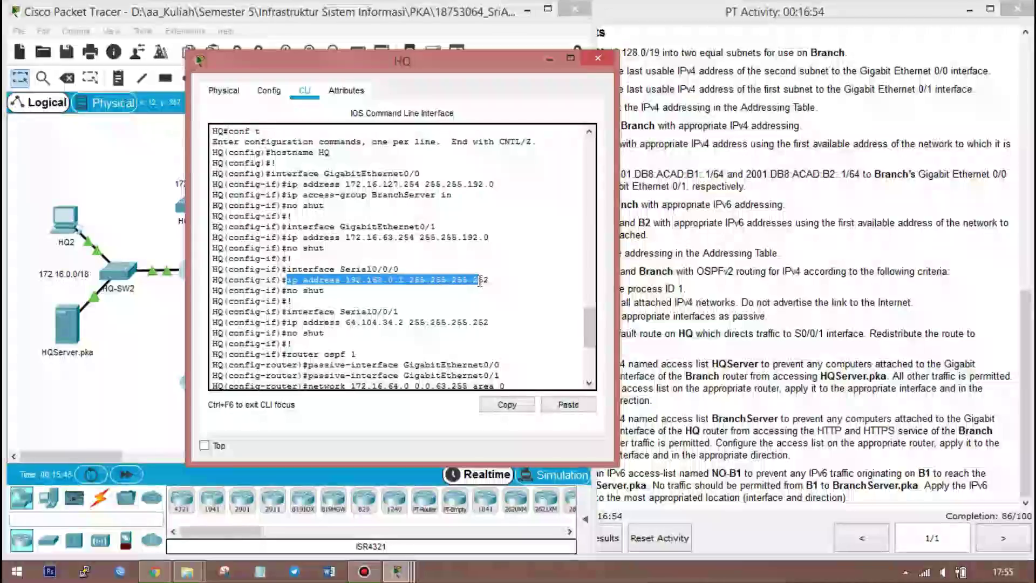
{"action": "left_click_drag", "start_coordinate": [357, 290], "coordinate": [287, 297]}
{"action": "scroll", "coordinate": [376, 247], "scroll_direction": "down", "scroll_amount": 3}
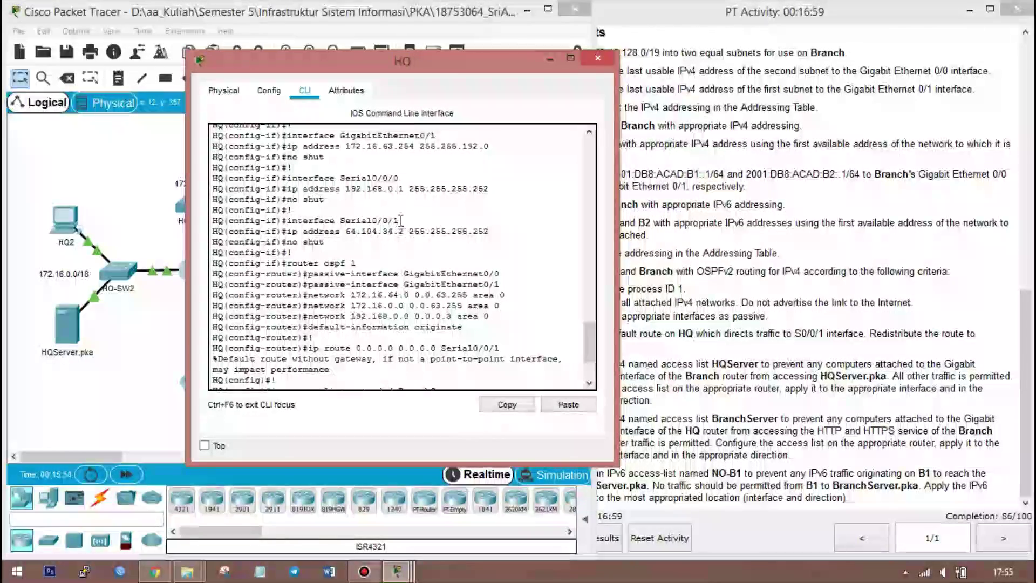
{"action": "left_click_drag", "start_coordinate": [408, 231], "coordinate": [465, 241]}
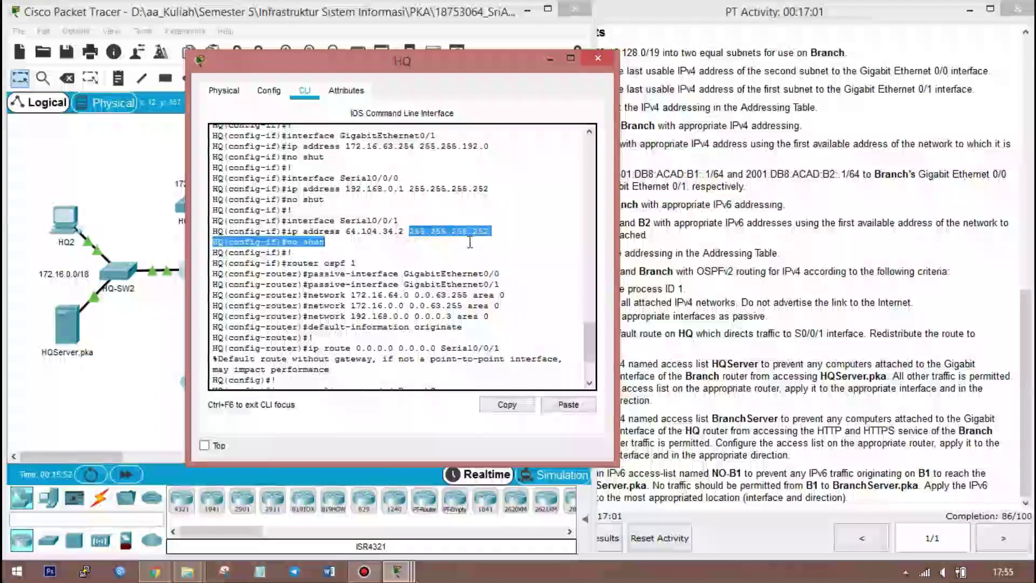
- Review the HQ router's OSPF process 1 commands, default route and the deny and permit entries of the BranchServer access list
{"action": "left_click", "coordinate": [358, 278]}
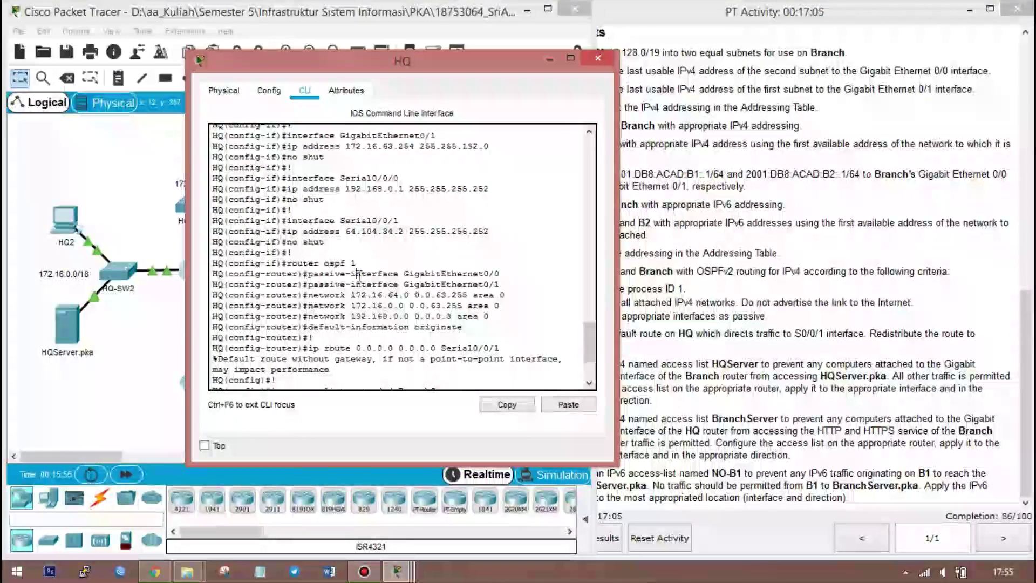
{"action": "left_click_drag", "start_coordinate": [309, 266], "coordinate": [445, 330]}
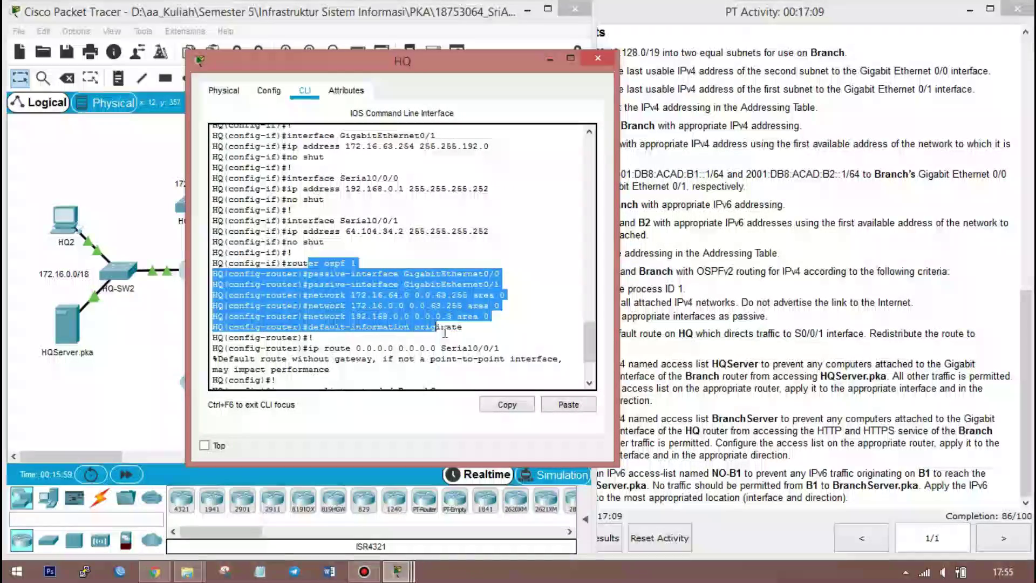
{"action": "left_click", "coordinate": [474, 327]}
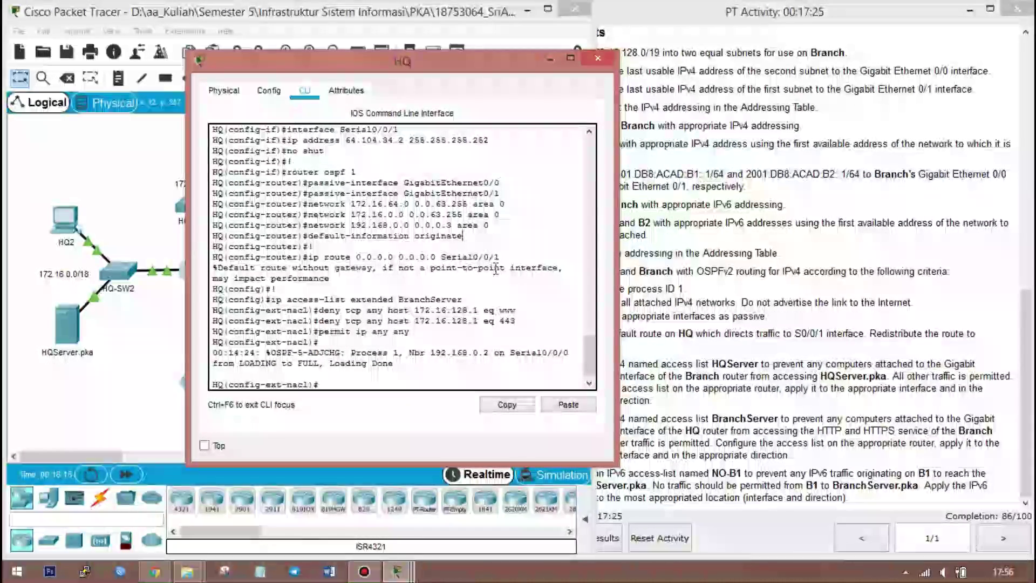
{"action": "scroll", "coordinate": [393, 300], "scroll_direction": "down", "scroll_amount": 1}
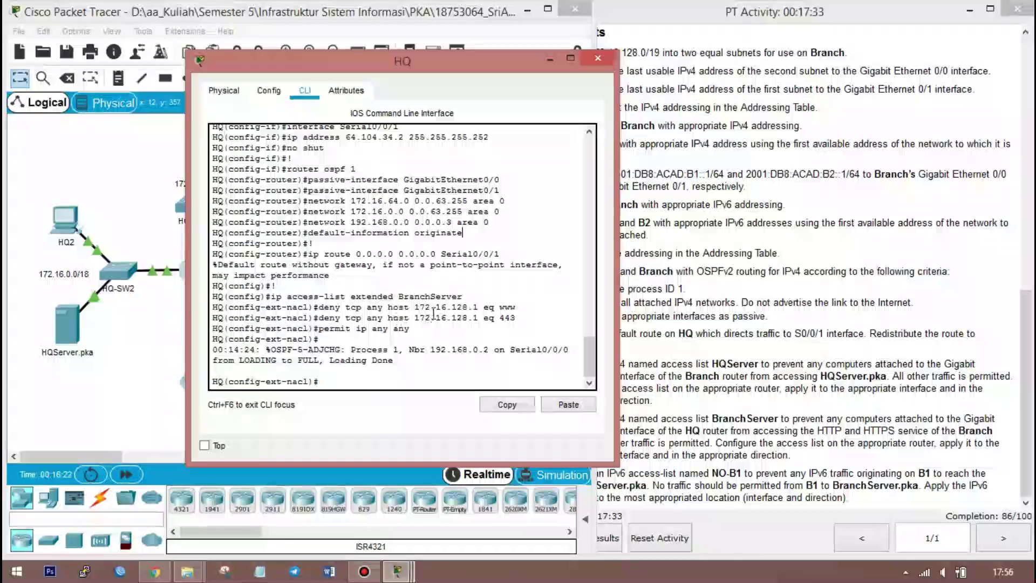
{"action": "left_click_drag", "start_coordinate": [426, 307], "coordinate": [483, 313]}
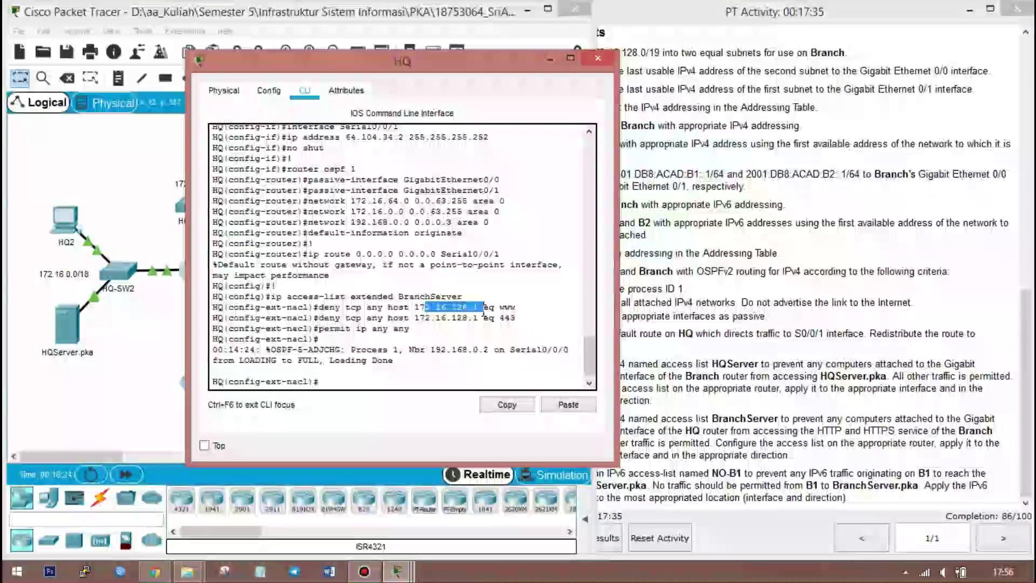
{"action": "left_click", "coordinate": [326, 324]}
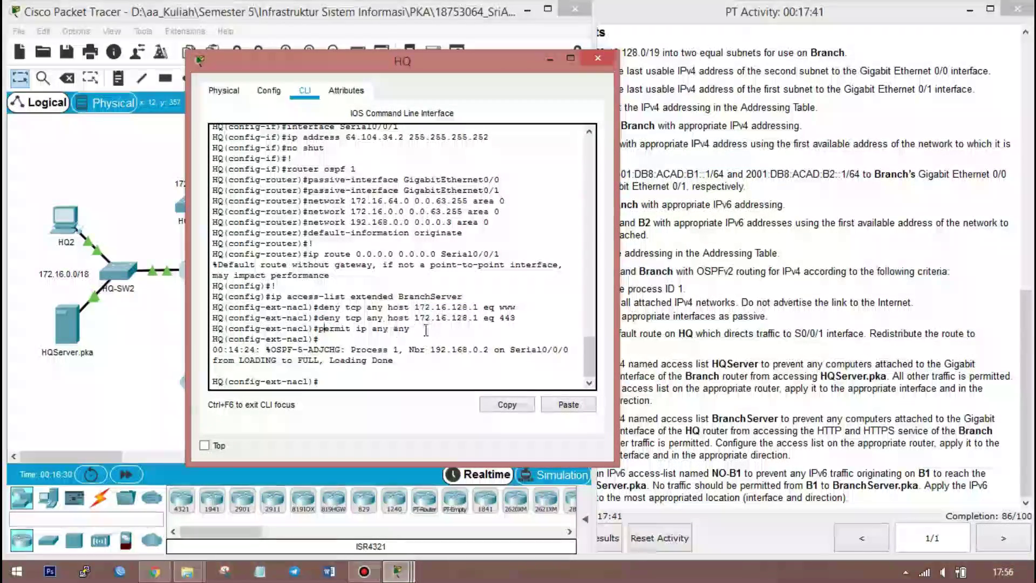
{"action": "left_click_drag", "start_coordinate": [436, 318], "coordinate": [467, 318]}
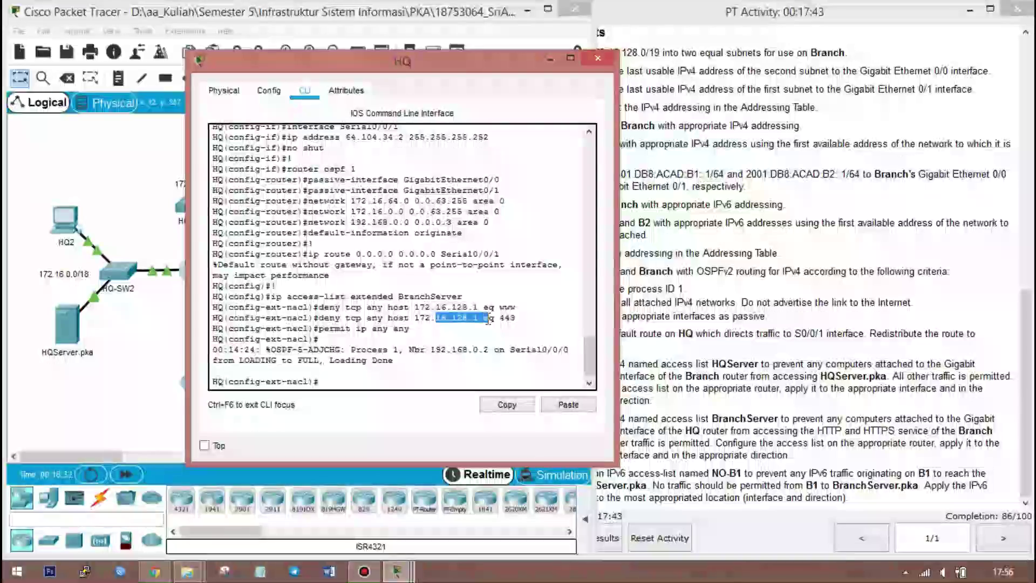
{"action": "left_click", "coordinate": [438, 318]}
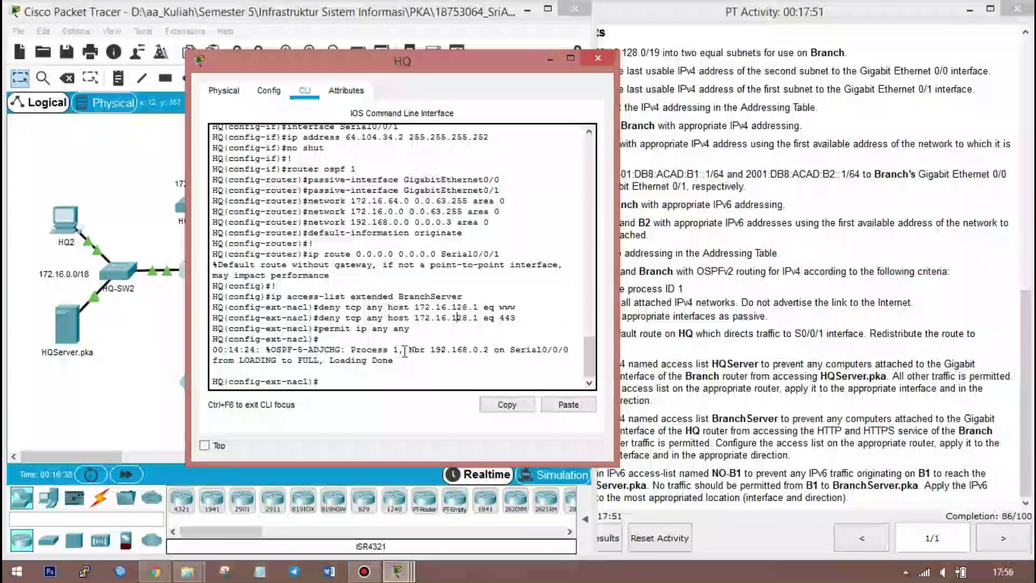
- Leave access list configuration mode on the HQ router and return to privileged mode
{"action": "left_click", "coordinate": [410, 375]}
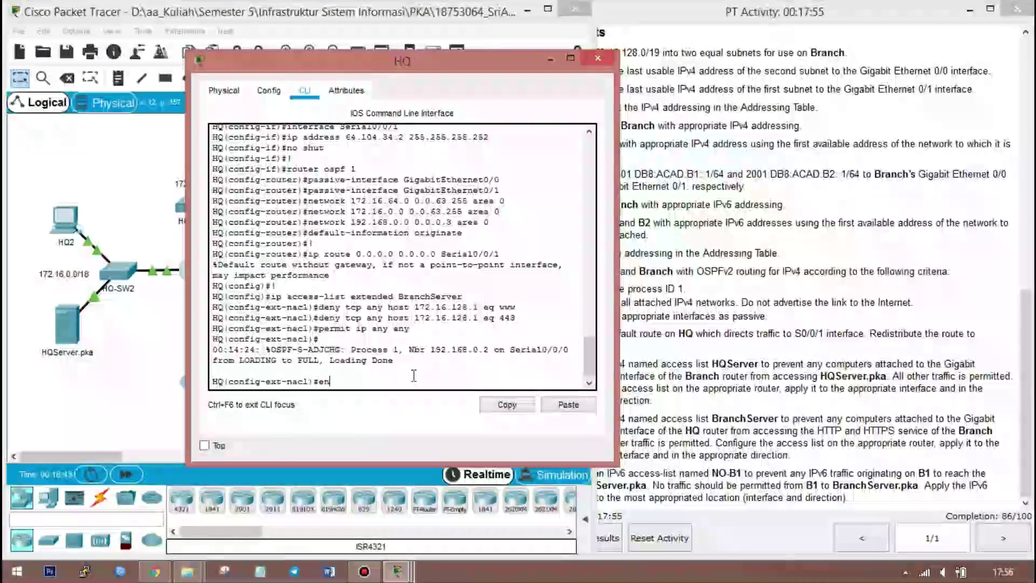
{"action": "type", "text": "end"}
{"action": "key", "text": "Return"}
{"action": "key", "text": "Return"}
{"action": "key", "text": "Return"}
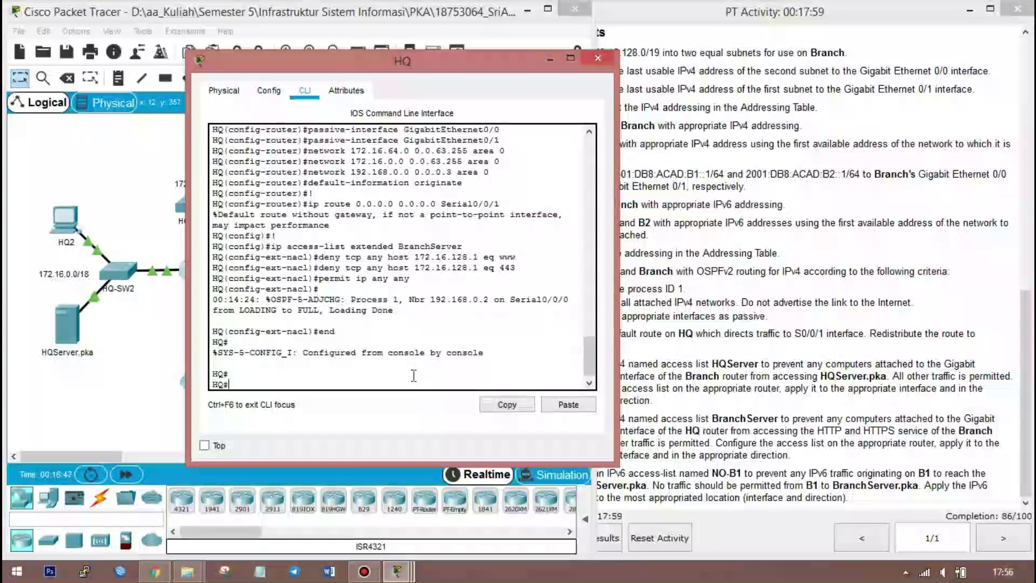
- Copy the HQ router's running configuration to the startup configuration, accepting the default destination filename, and close the router's window
{"action": "type", "text": "cop"}
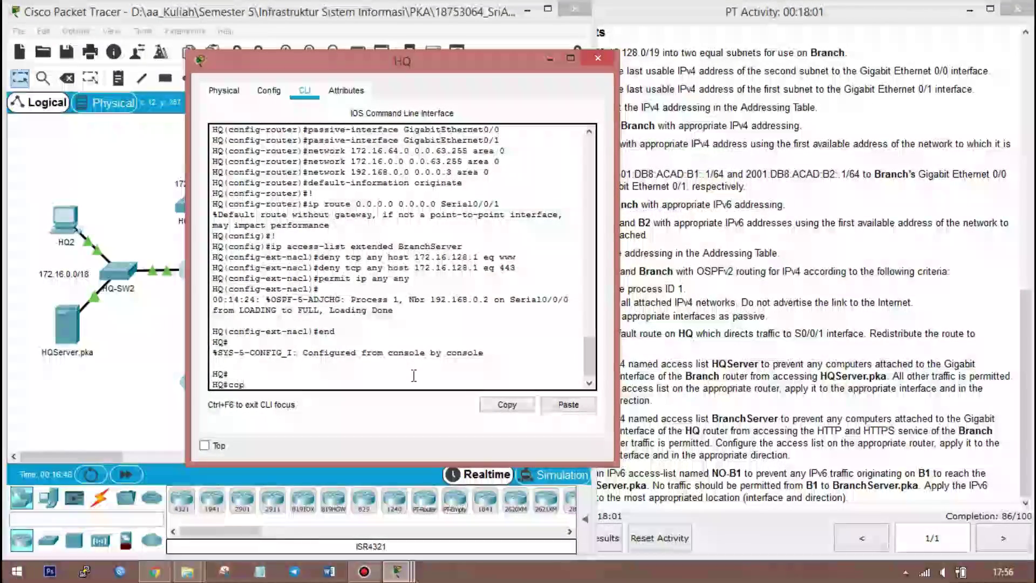
{"action": "key", "text": "Tab"}
{"action": "type", "text": "run"}
{"action": "key", "text": "Tab"}
{"action": "type", "text": "st"}
{"action": "key", "text": "Tab"}
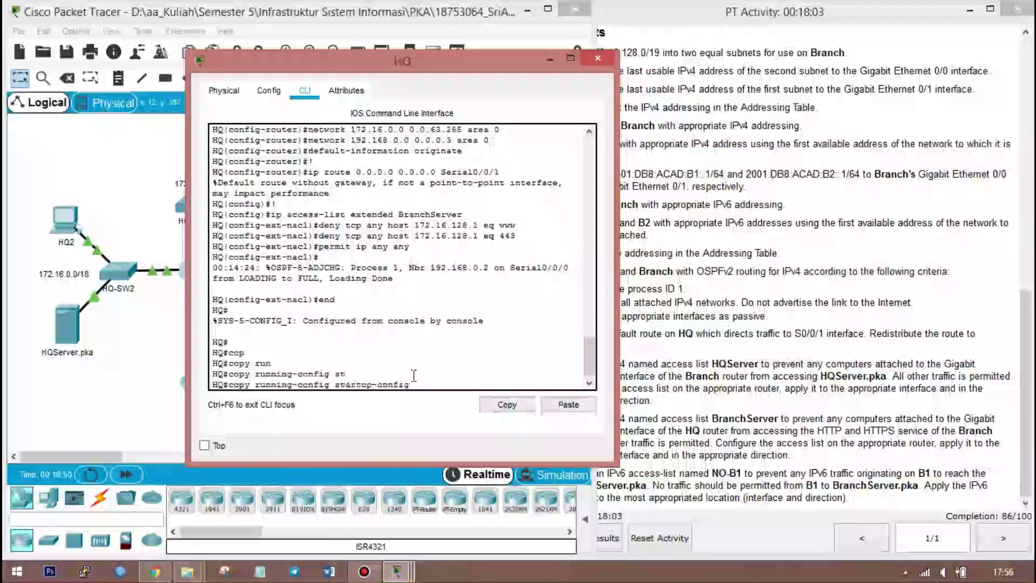
{"action": "key", "text": "Return"}
{"action": "key", "text": "Return"}
{"action": "key", "text": "Return"}
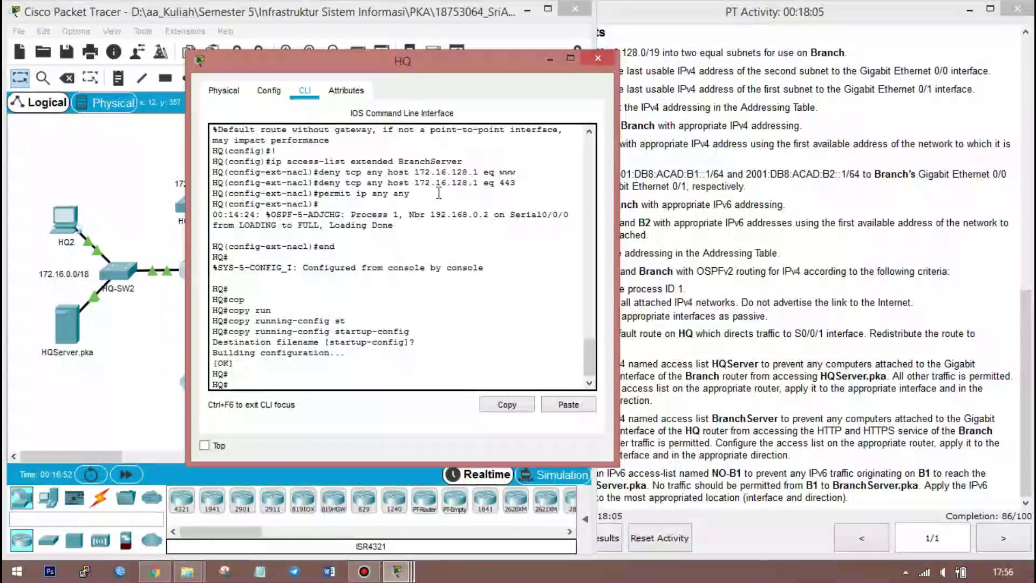
{"action": "left_click", "coordinate": [597, 60]}
- Open PC B1's IP configuration and place its window beside the activity's addressing table
{"action": "left_click", "coordinate": [760, 425]}
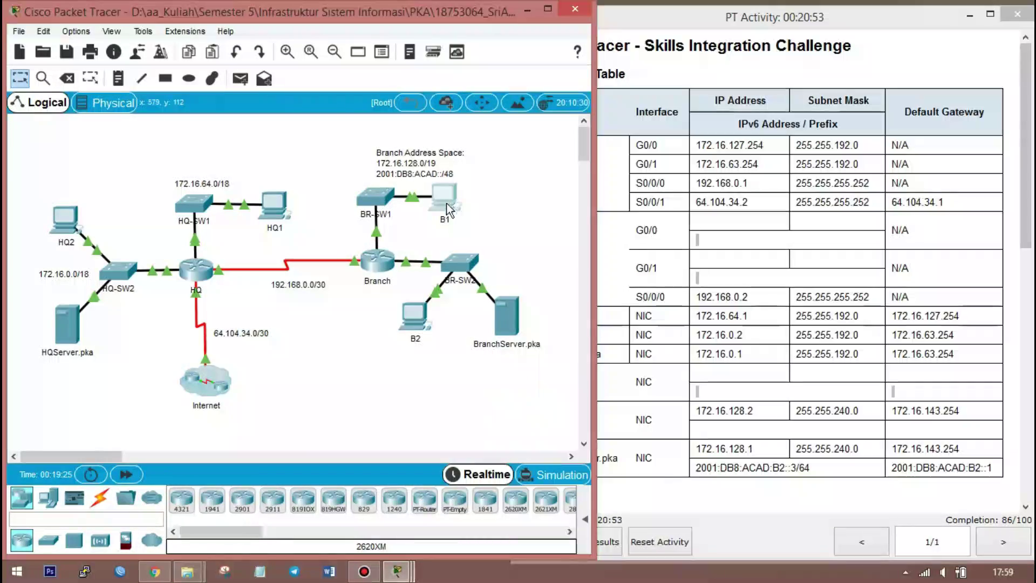
{"action": "left_click", "coordinate": [449, 276]}
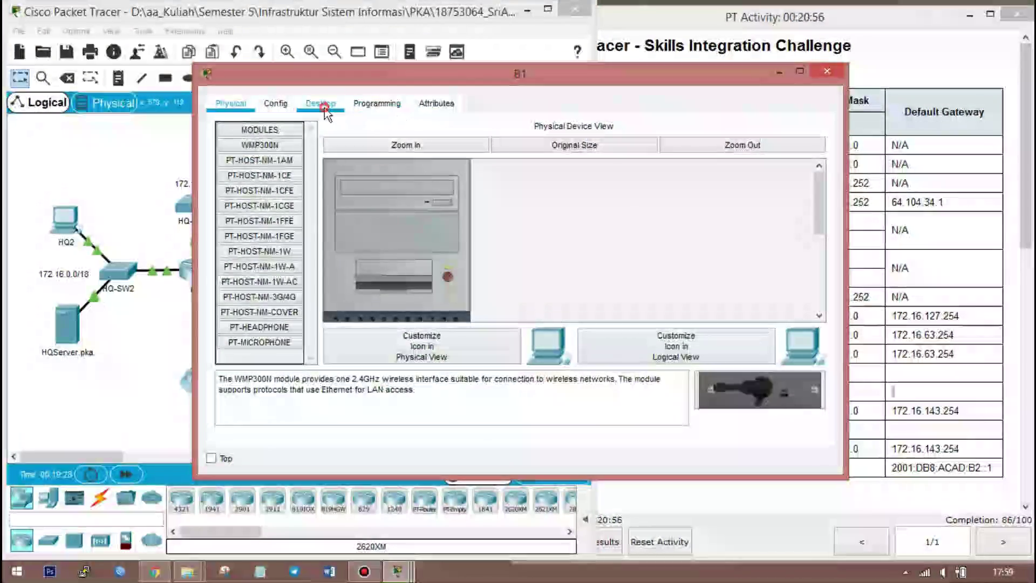
{"action": "left_click", "coordinate": [324, 106]}
{"action": "left_click", "coordinate": [306, 165]}
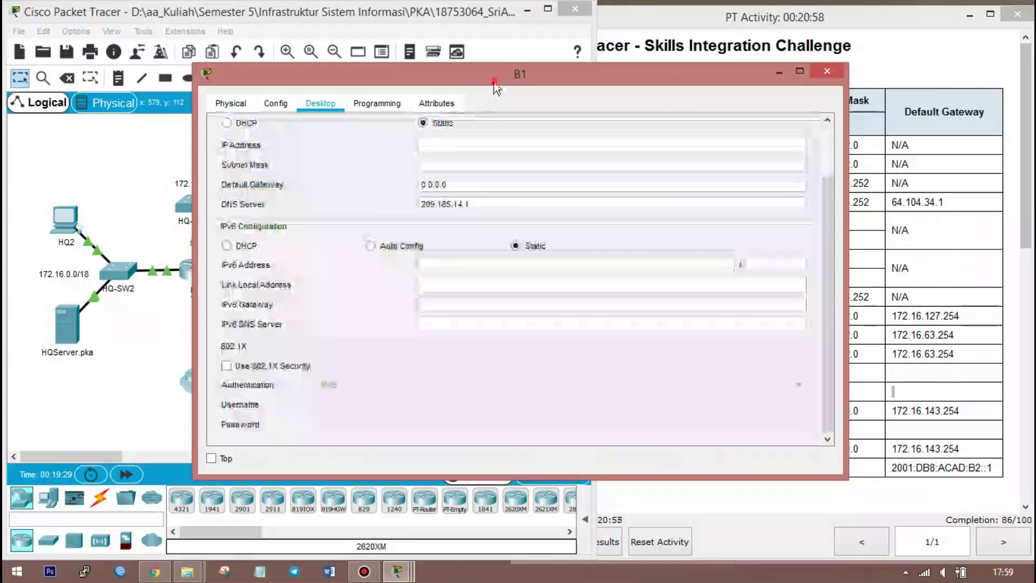
{"action": "left_click_drag", "start_coordinate": [485, 74], "coordinate": [300, 79]}
{"action": "left_click_drag", "start_coordinate": [659, 482], "coordinate": [528, 490]}
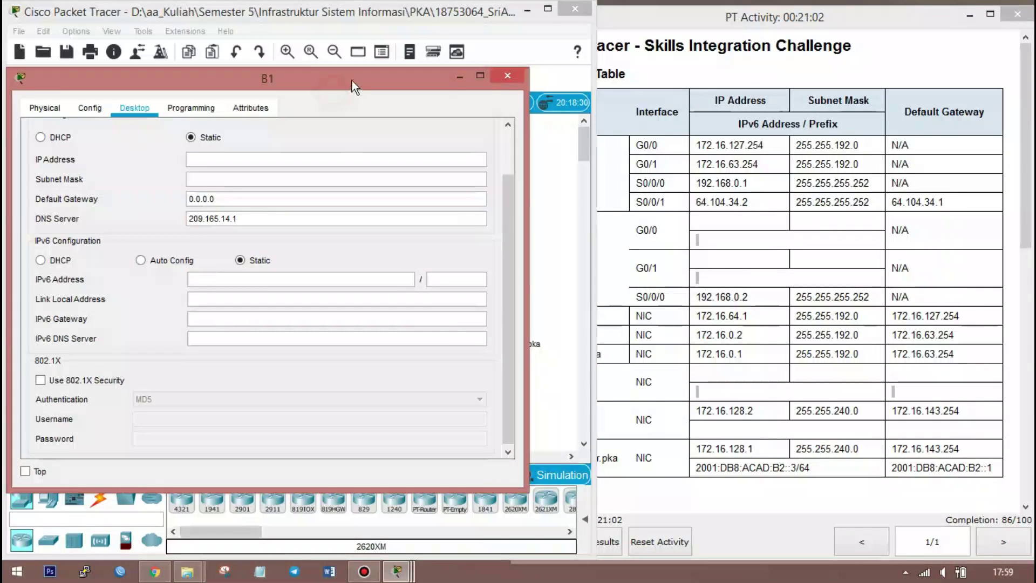
{"action": "left_click", "coordinate": [300, 82]}
{"action": "left_click_drag", "start_coordinate": [316, 80], "coordinate": [357, 90]}
- Give PC B1 the static IPv4 address 172.16.144.1 with subnet mask 255.255.240.0
{"action": "left_click", "coordinate": [332, 166]}
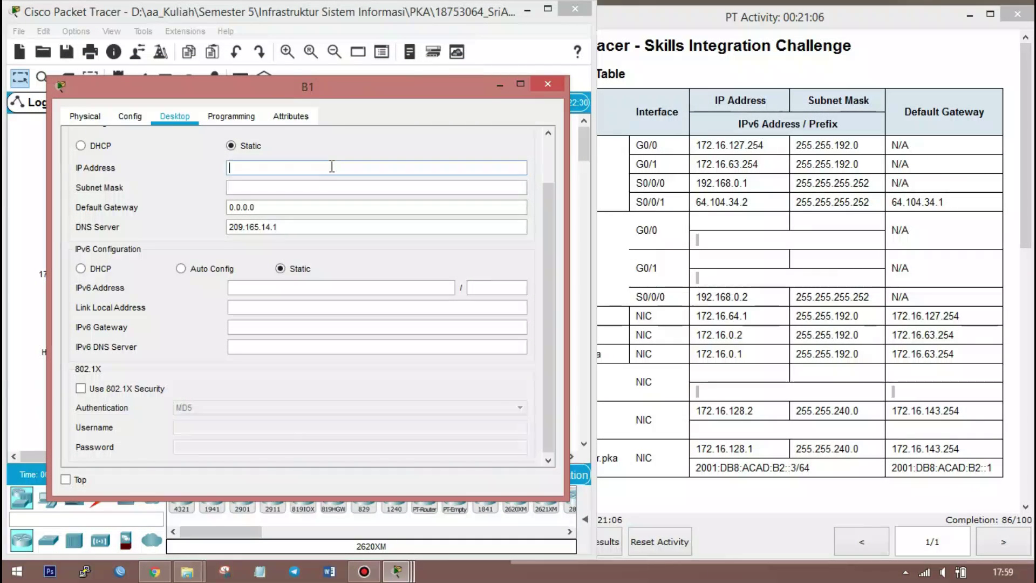
{"action": "type", "text": "172.16.144.1"}
{"action": "left_click", "coordinate": [366, 185]}
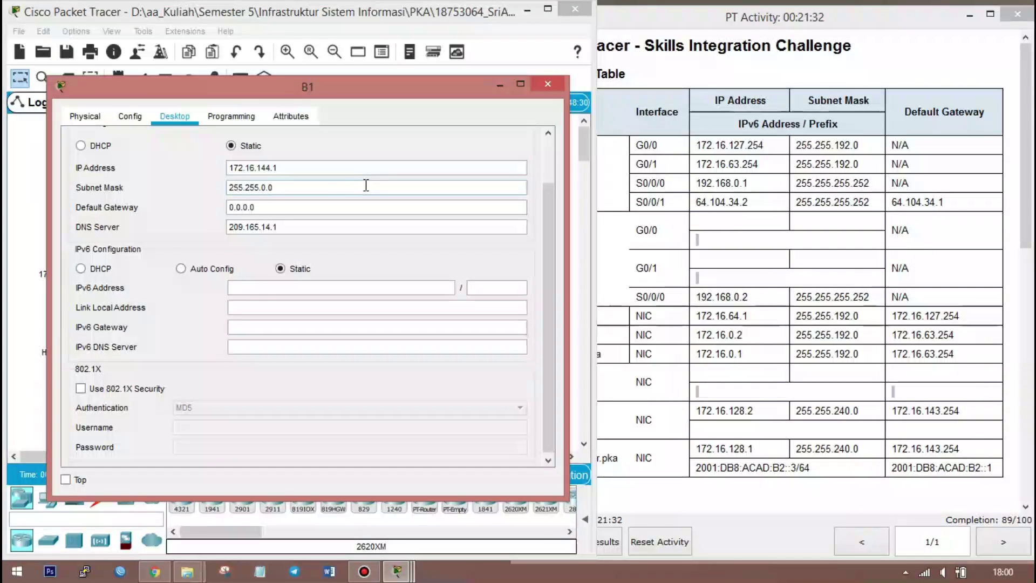
{"action": "left_click", "coordinate": [269, 187]}
{"action": "key", "text": "BackSpace"}
{"action": "key", "text": "BackSpace"}
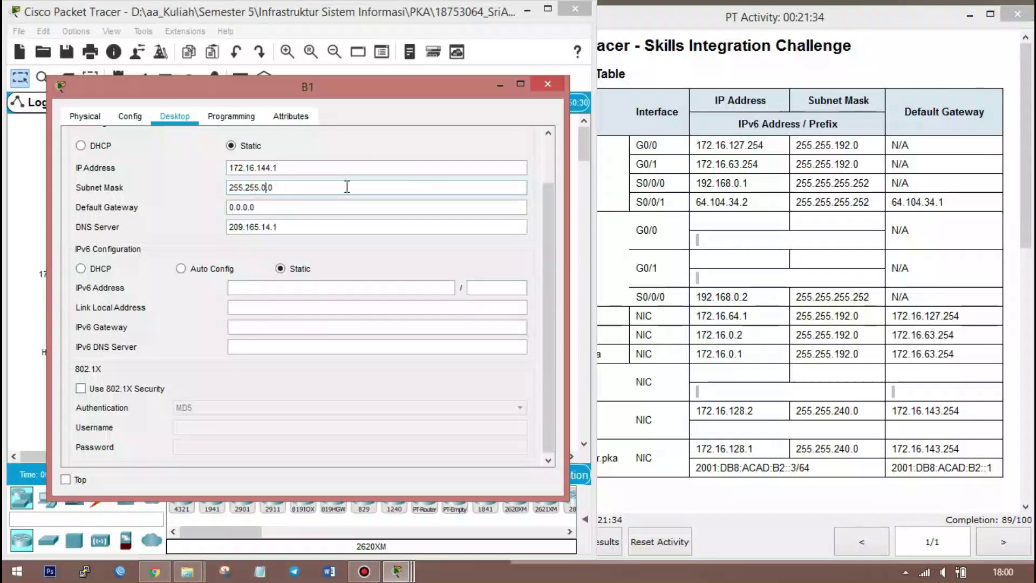
{"action": "type", "text": "240"}
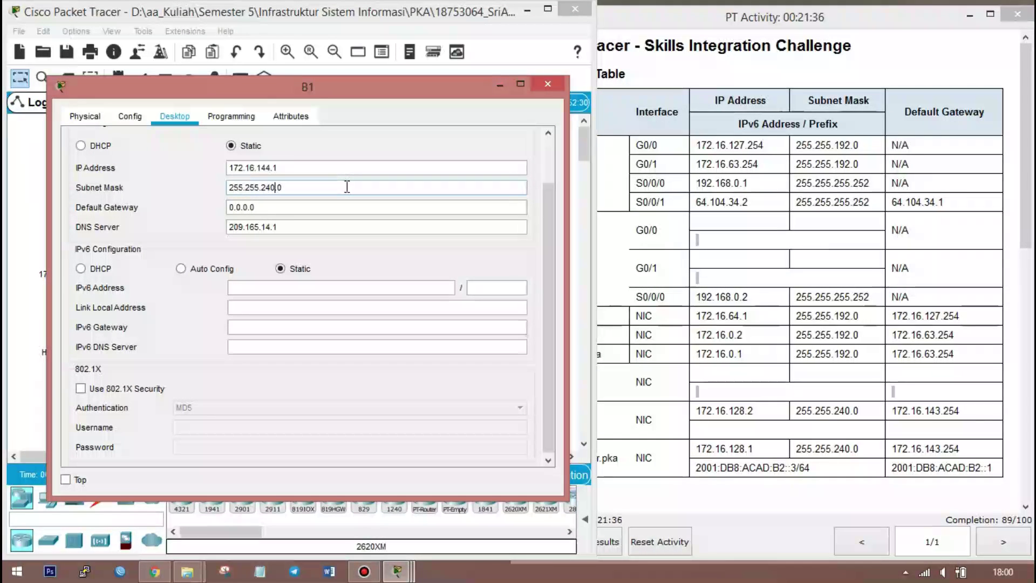
- Set PC B1's IPv4 default gateway to 172.16.159.254
{"action": "left_click", "coordinate": [326, 287]}
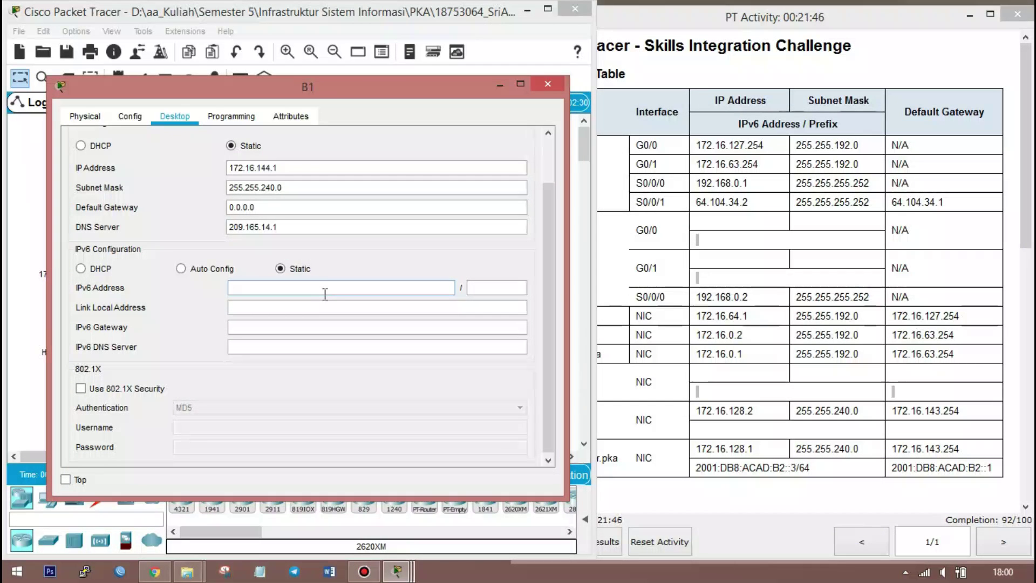
{"action": "left_click_drag", "start_coordinate": [264, 208], "coordinate": [184, 221]}
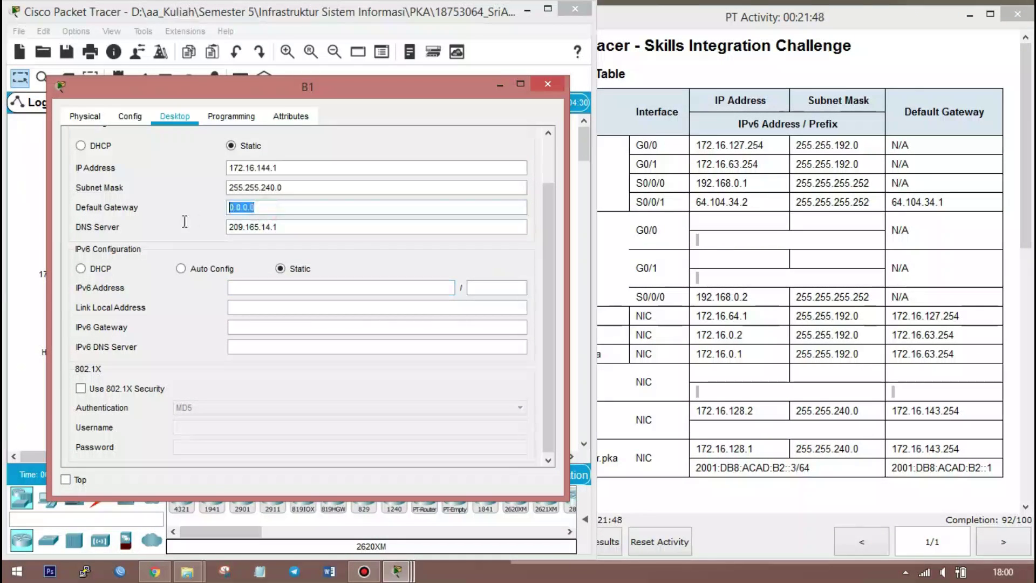
{"action": "type", "text": "172.16."}
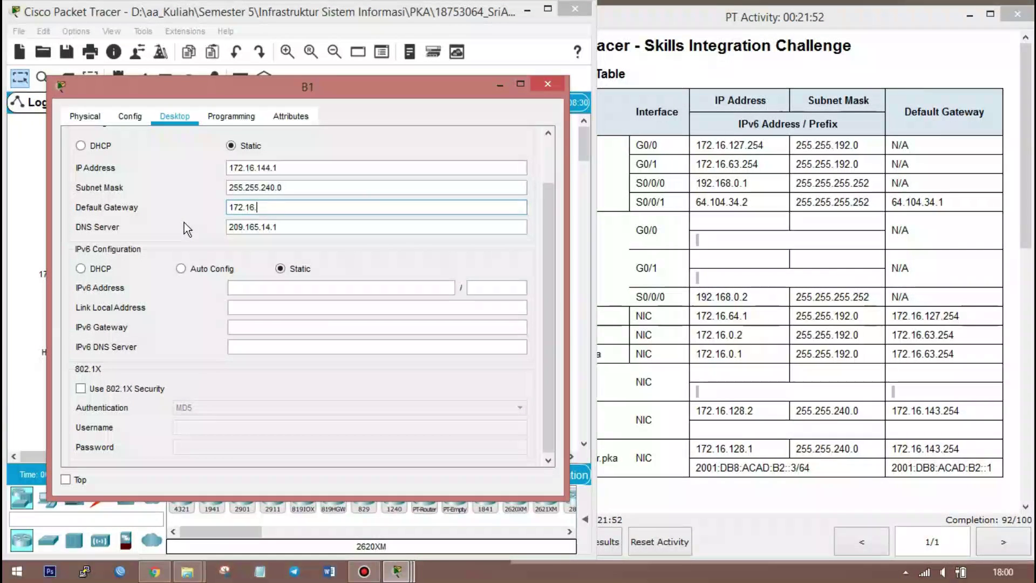
{"action": "type", "text": "159.254"}
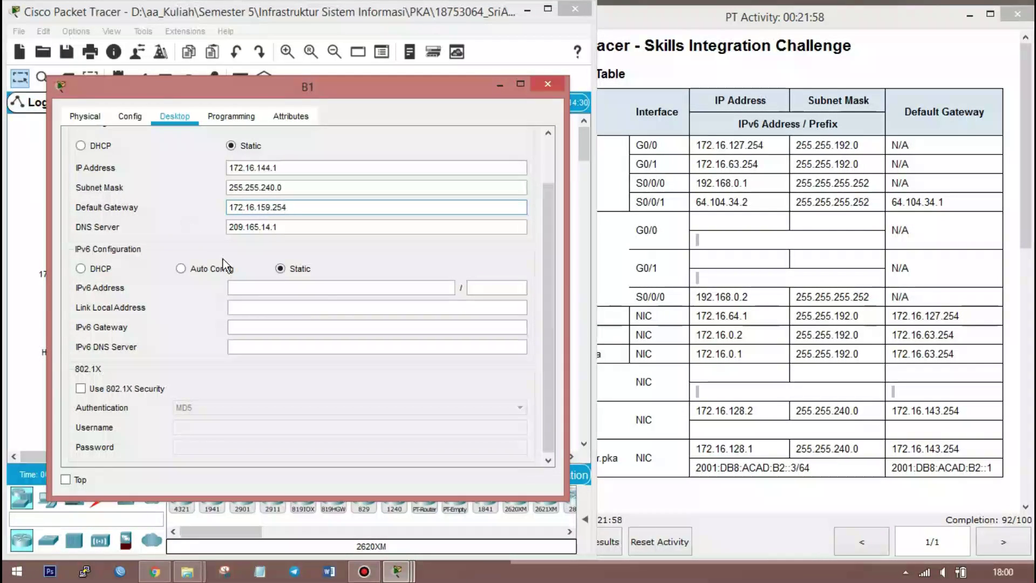
- Give PC B1 the static IPv6 address 2001:DB8:ACAD:B2::2 with prefix length 64
{"action": "left_click", "coordinate": [339, 290]}
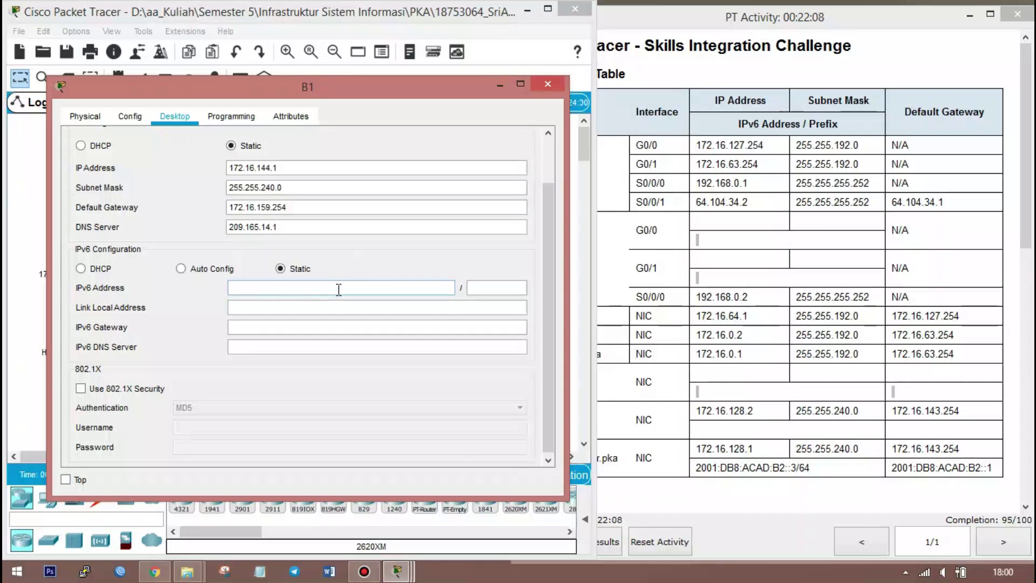
{"action": "type", "text": ":DB8:"}
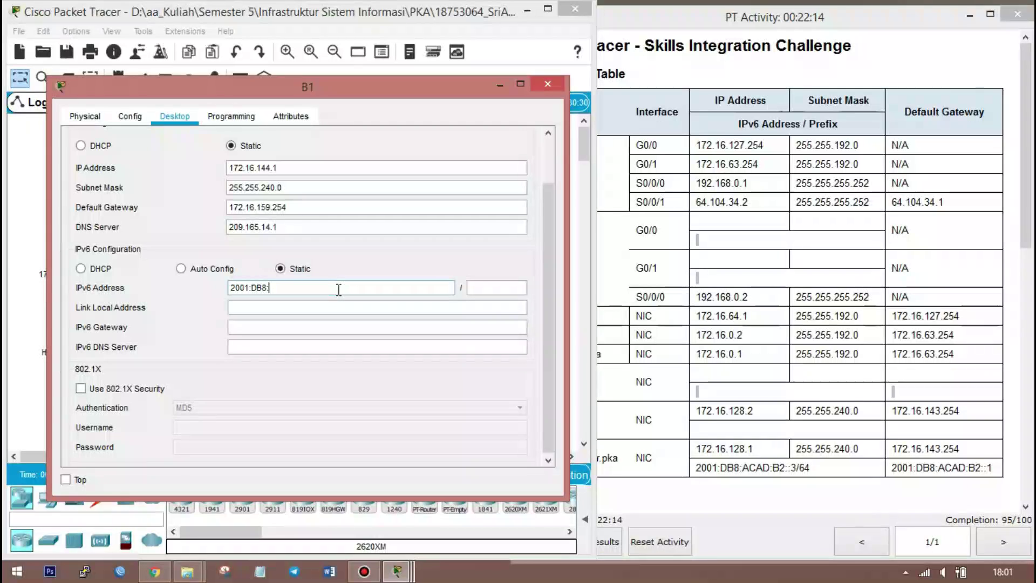
{"action": "type", "text": "ACAD:B2:"}
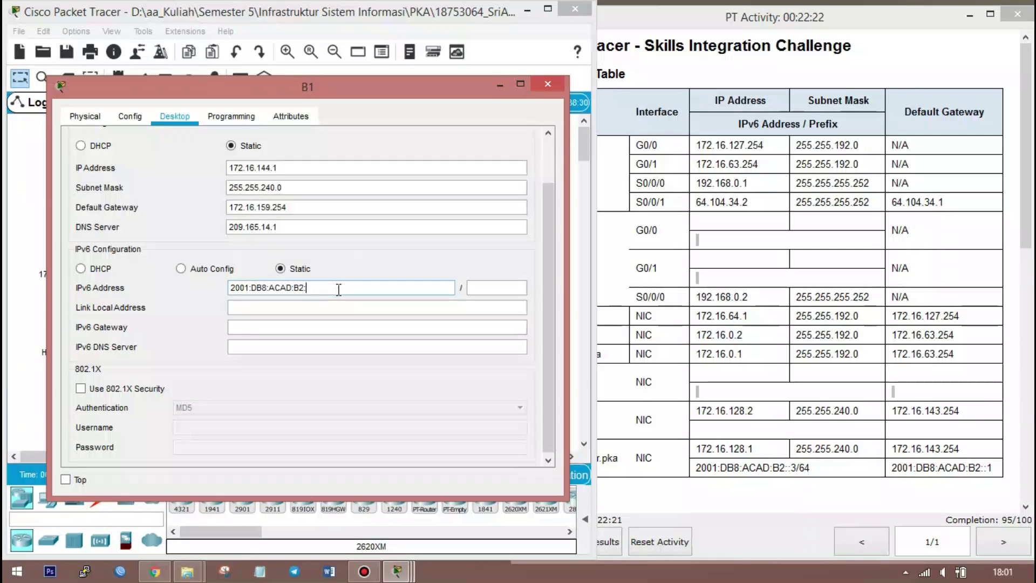
{"action": "type", "text": "2"}
{"action": "left_click", "coordinate": [508, 289]}
{"action": "type", "text": "64"}
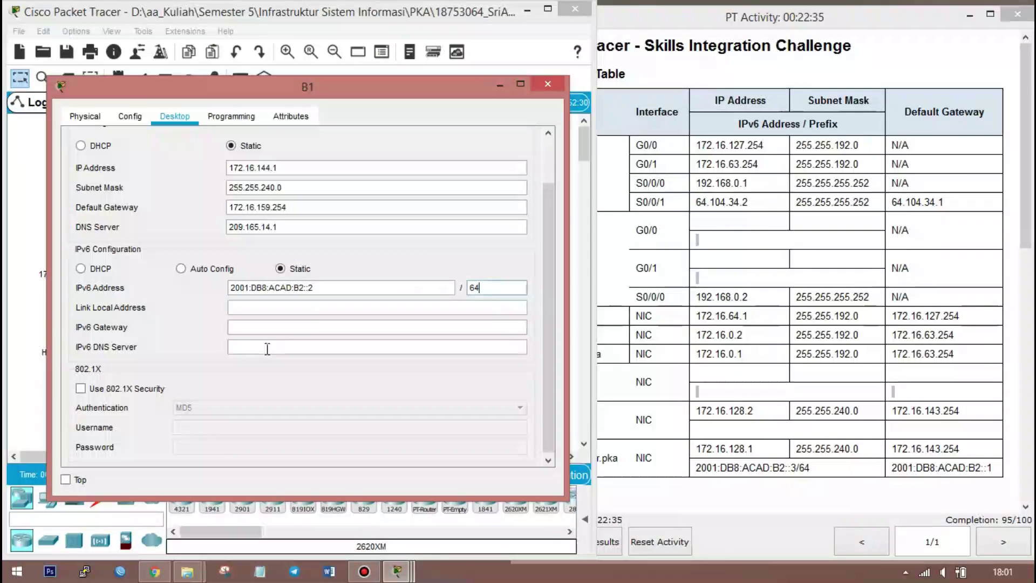
- Set PC B1's IPv6 gateway to 2001:DB8:ACAD:B2::1, reusing a copy of its IPv6 address, and close B1's window
{"action": "left_click", "coordinate": [280, 326]}
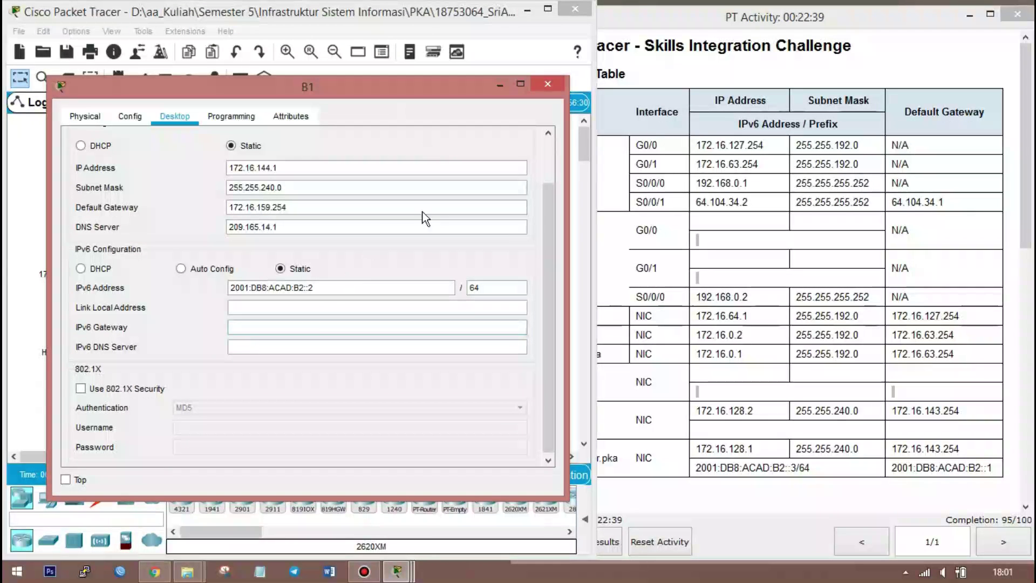
{"action": "left_click", "coordinate": [325, 291]}
{"action": "left_click_drag", "start_coordinate": [296, 293], "coordinate": [205, 261]}
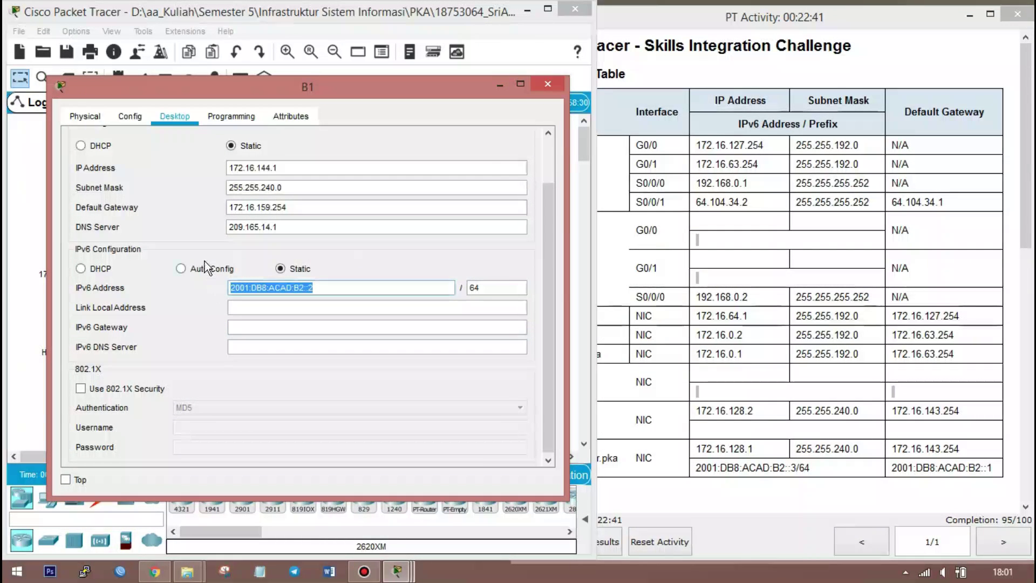
{"action": "key", "text": "ctrl+c"}
{"action": "left_click", "coordinate": [261, 328]}
{"action": "key", "text": "ctrl+v"}
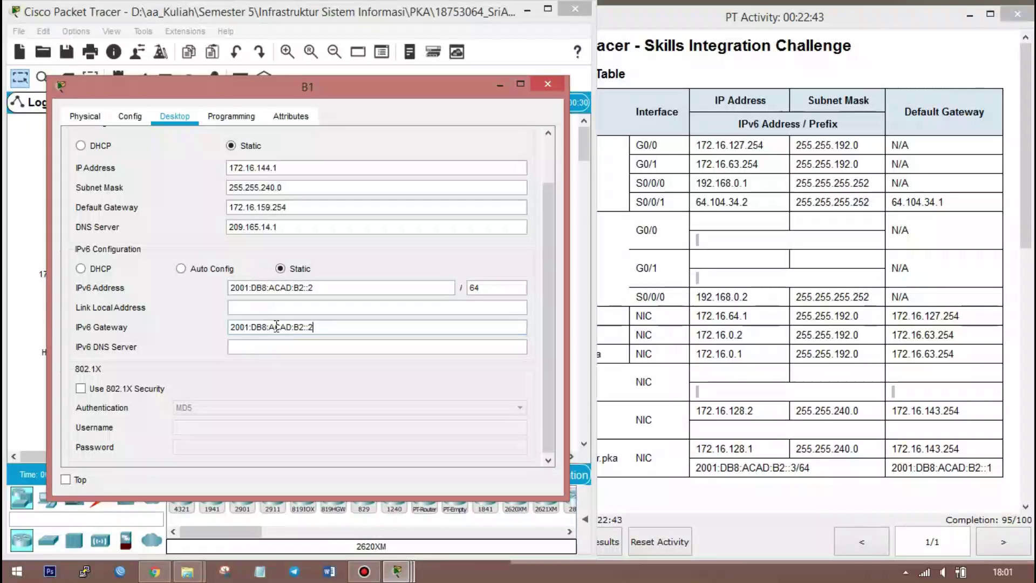
{"action": "left_click", "coordinate": [368, 400]}
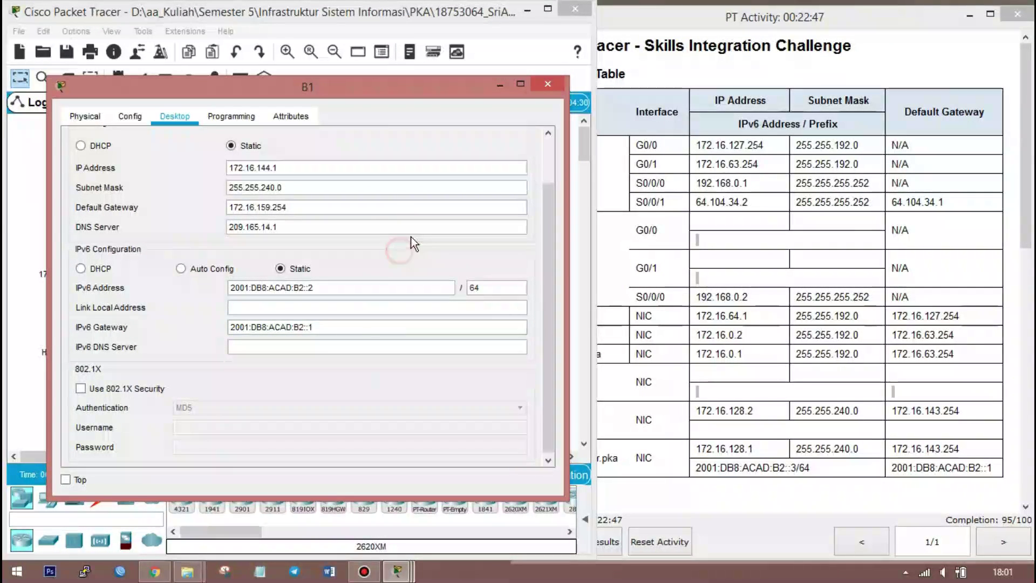
{"action": "left_click", "coordinate": [546, 85]}
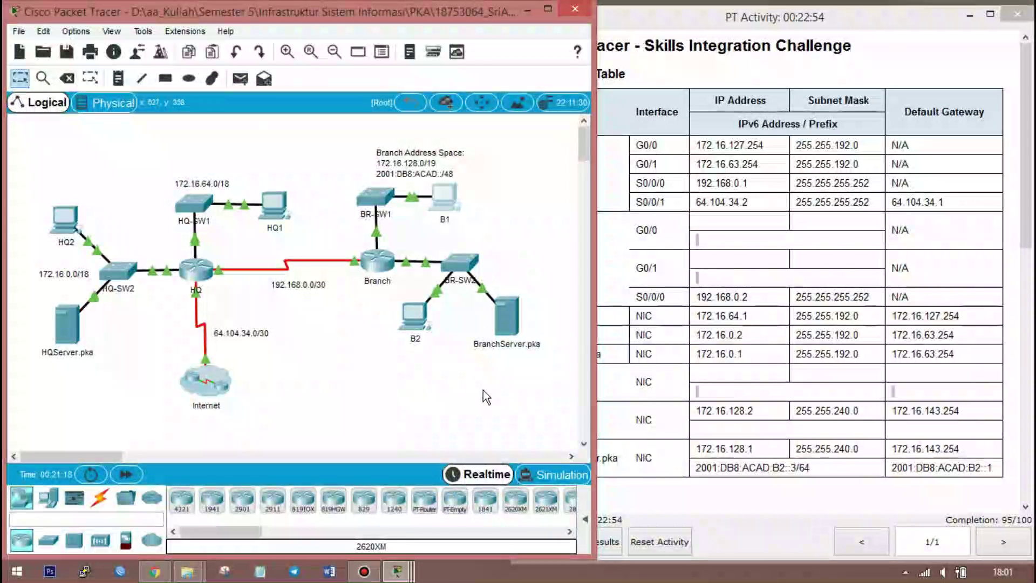